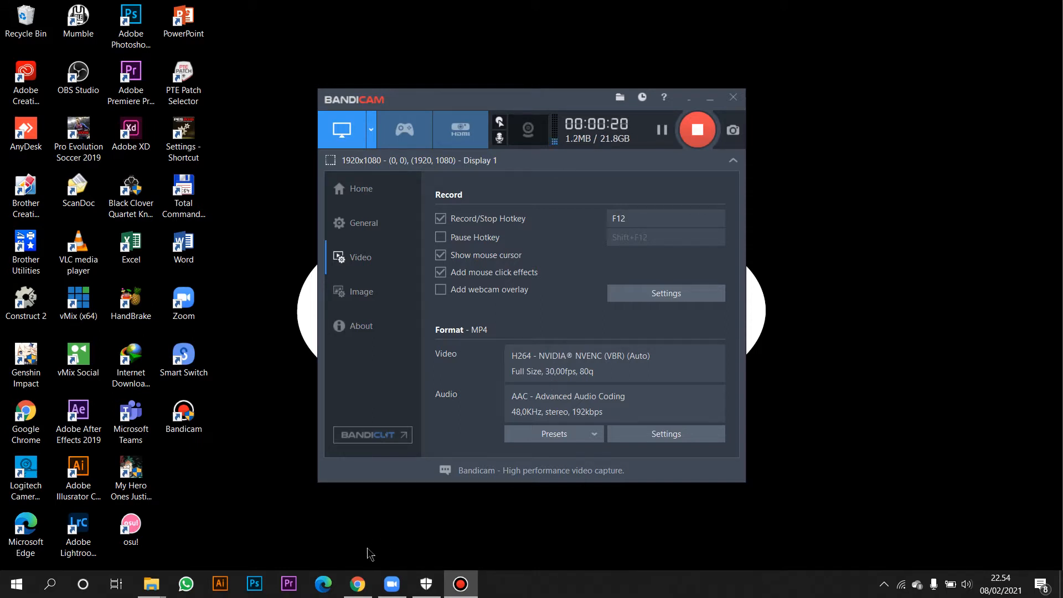
Review the OBS Studio Windows download page and the OBS Studio and OBS-VirtualCam installers in the E: drive's software folder.
click(359, 585)
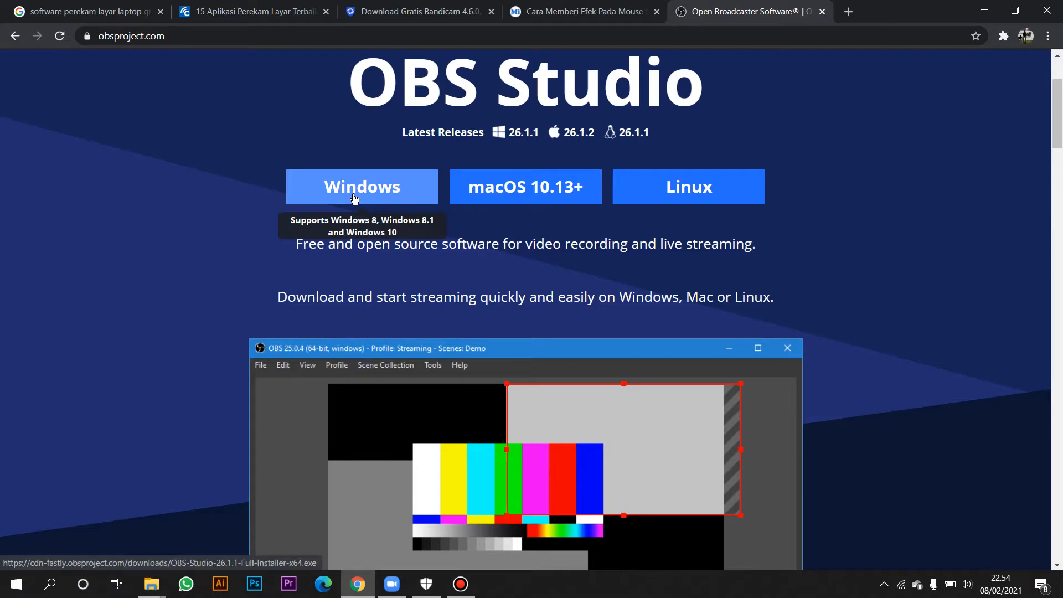
click(984, 11)
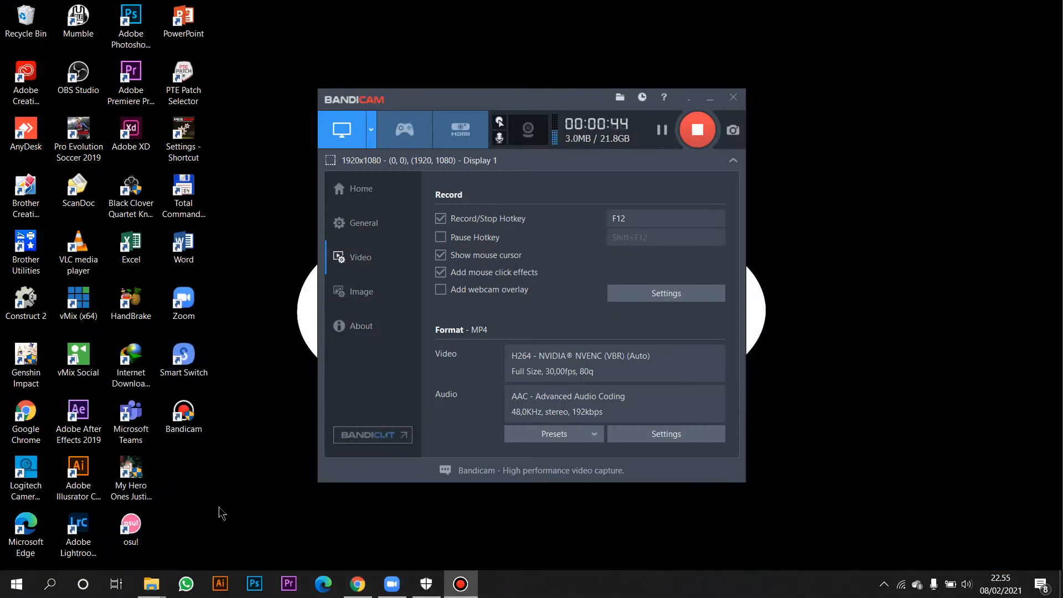
mouse_move(161, 591)
click(244, 533)
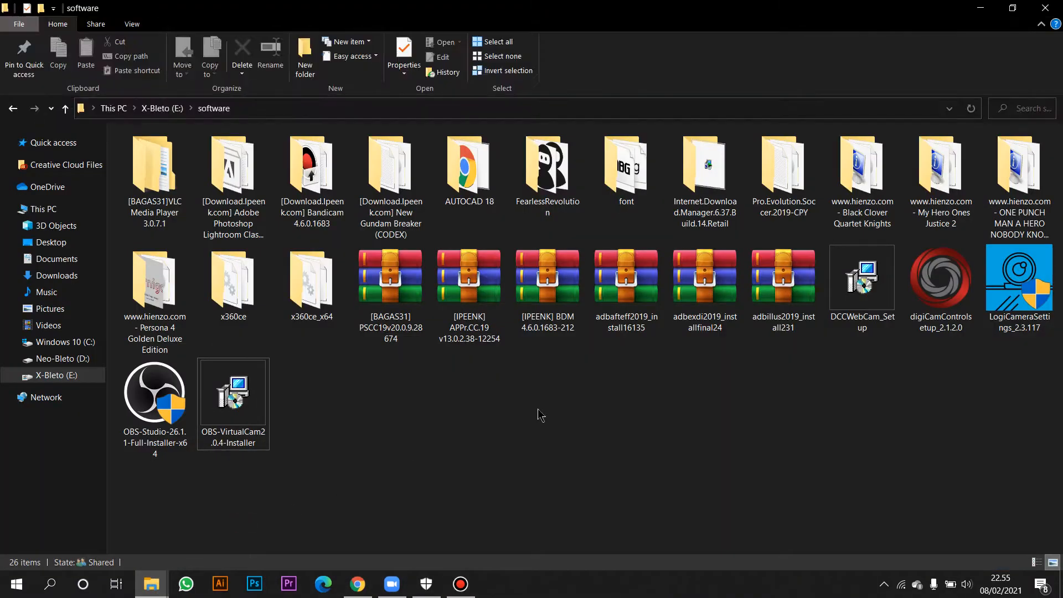
click(182, 440)
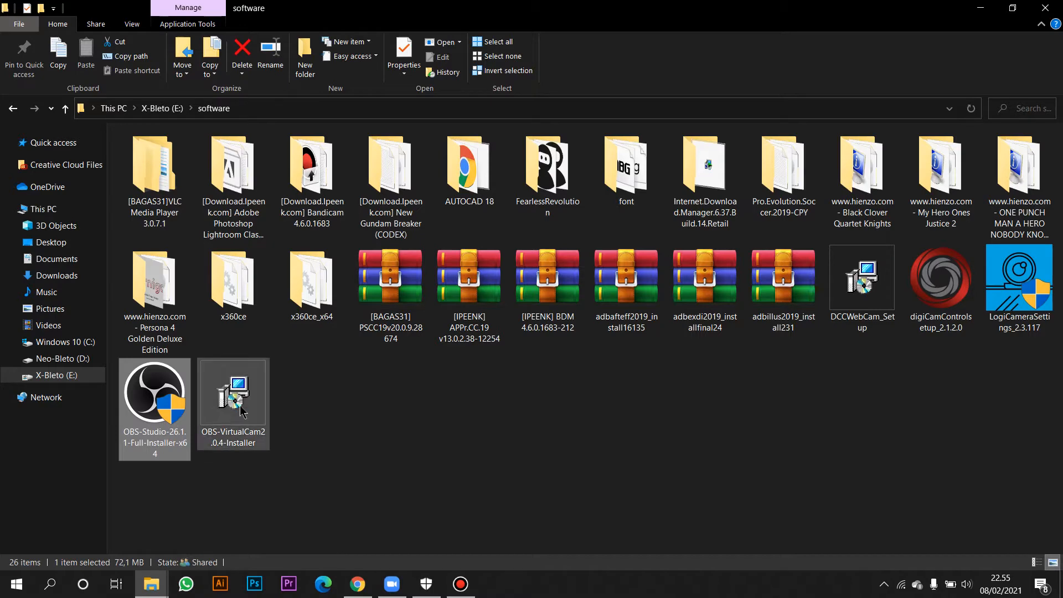
click(981, 8)
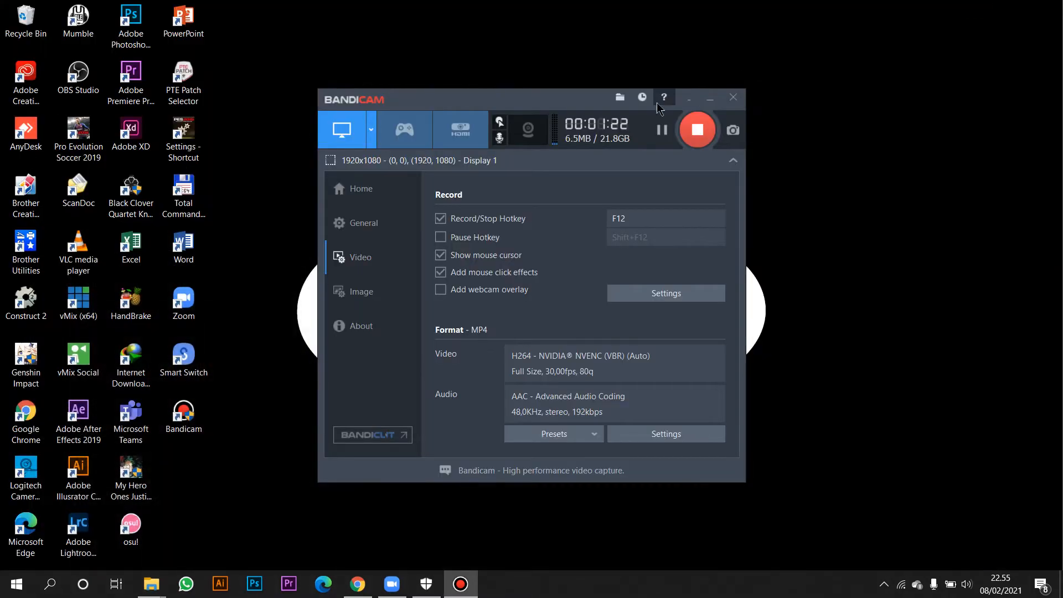
Minimize the Bandicam window and launch OBS Studio.
click(710, 98)
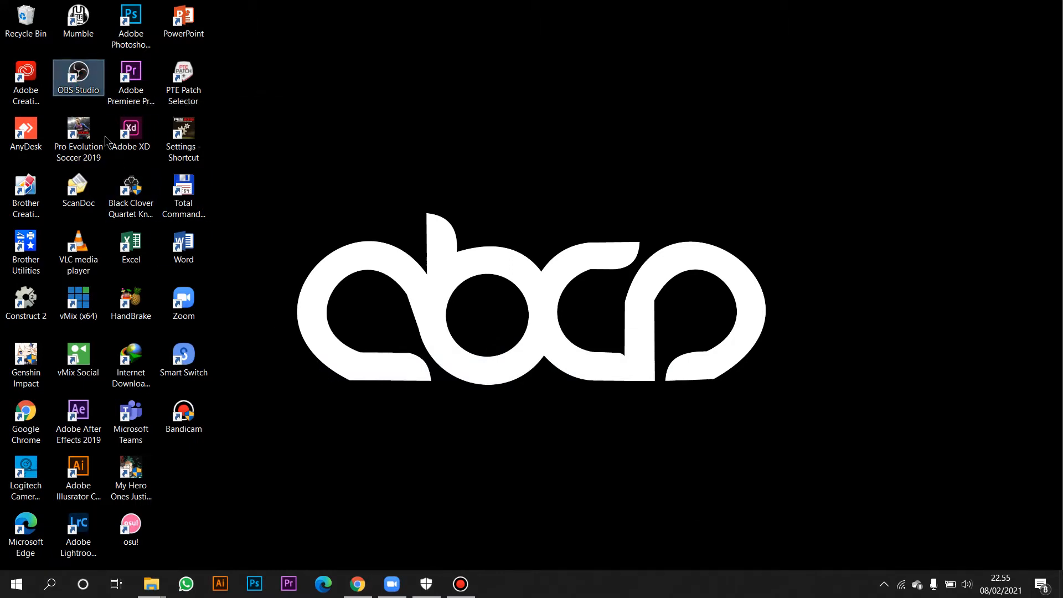
double_click(78, 76)
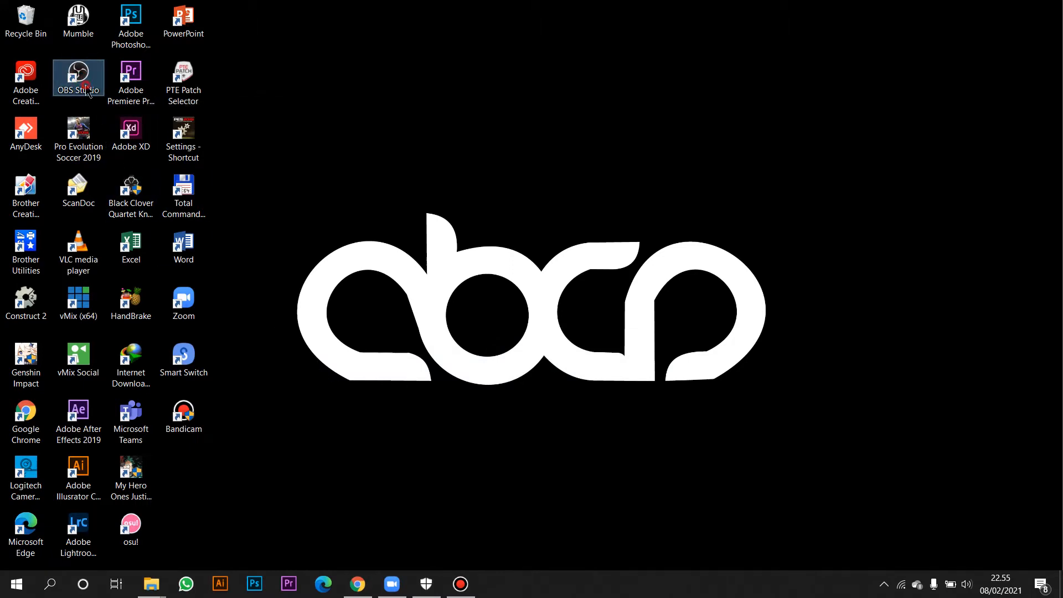
click(533, 410)
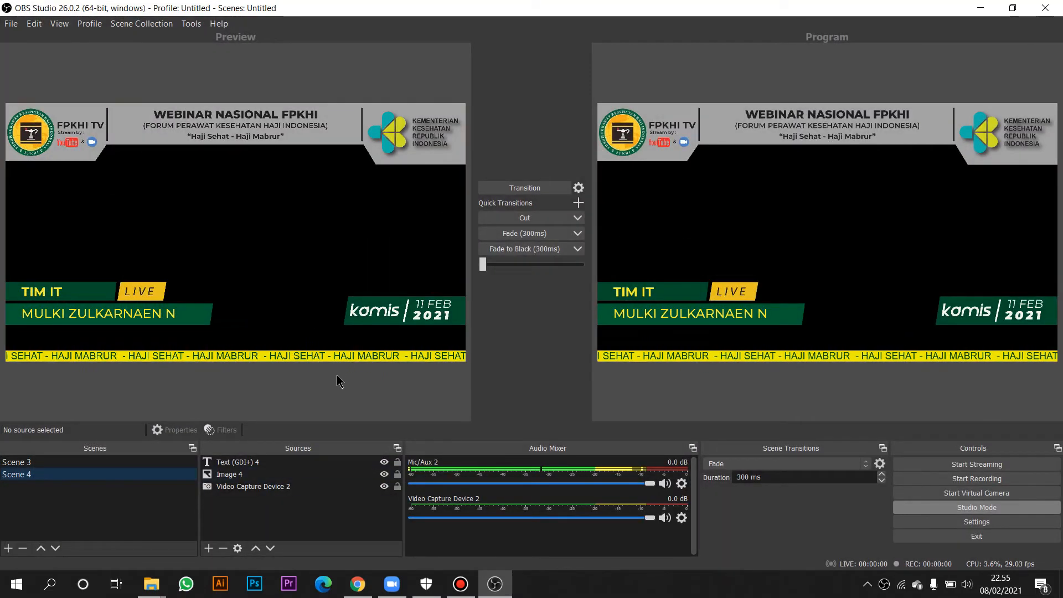
Add a new scene named Scene 2.
click(8, 548)
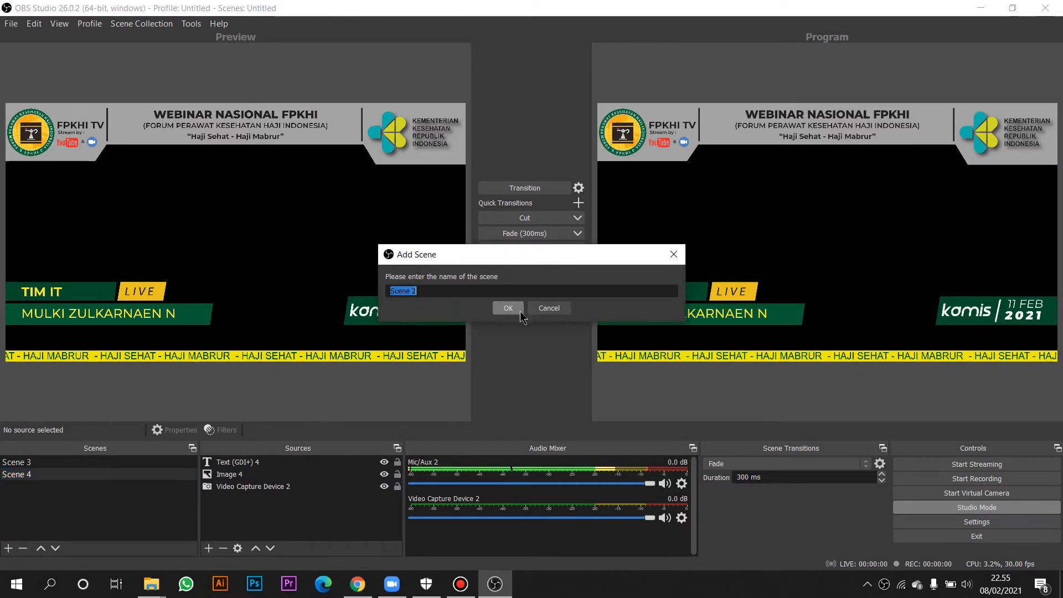
click(508, 308)
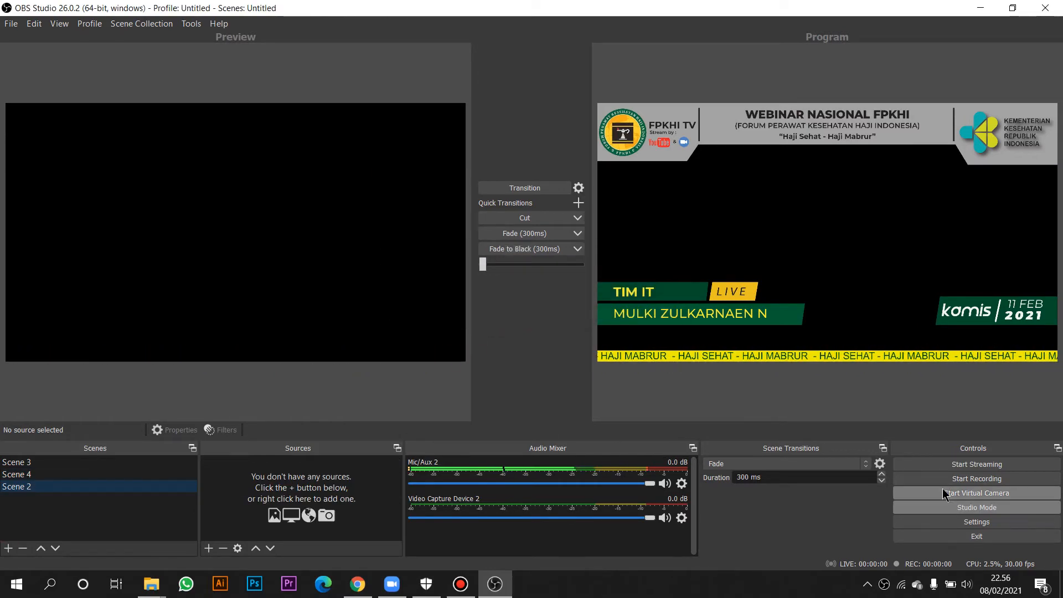
Turn Studio Mode off, select Scene 2, and turn Studio Mode back on.
click(977, 507)
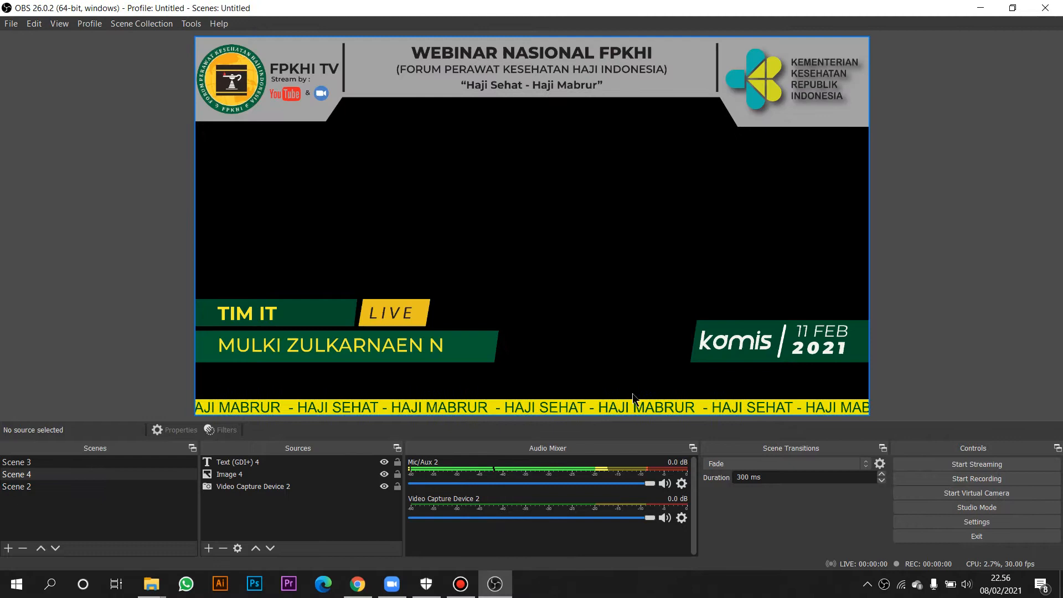
click(83, 489)
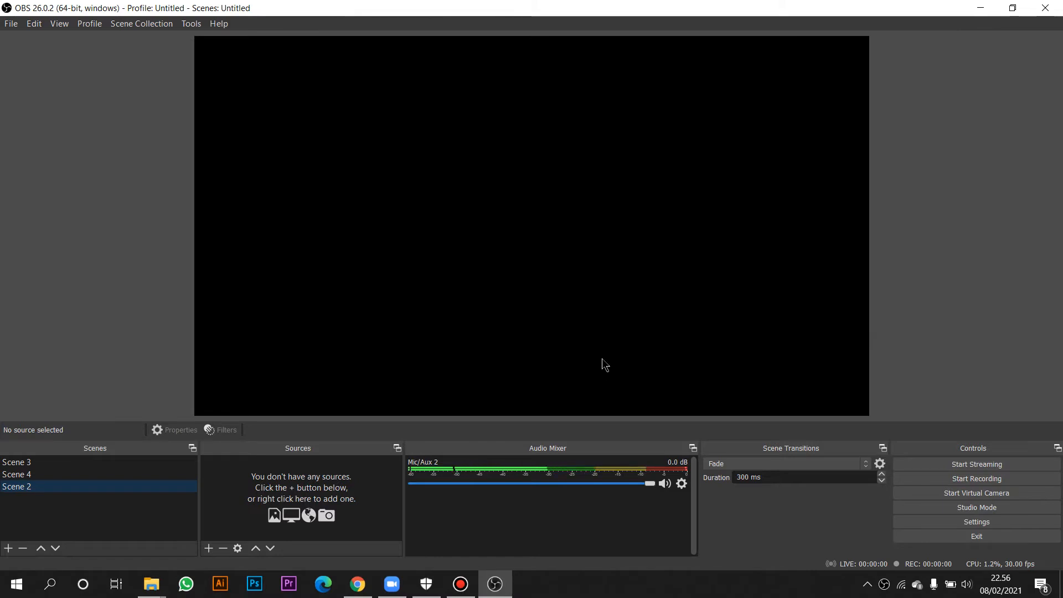
click(962, 516)
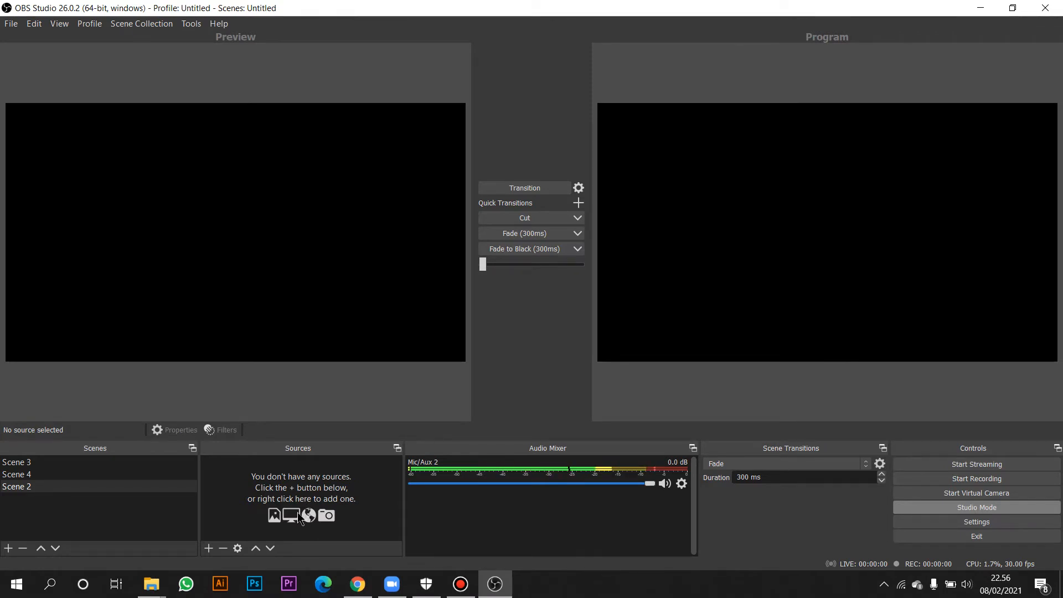
Add a Video Capture Device source named "camera" to Scene 2, using the USB2.0 HD UVC WebCam device.
click(208, 549)
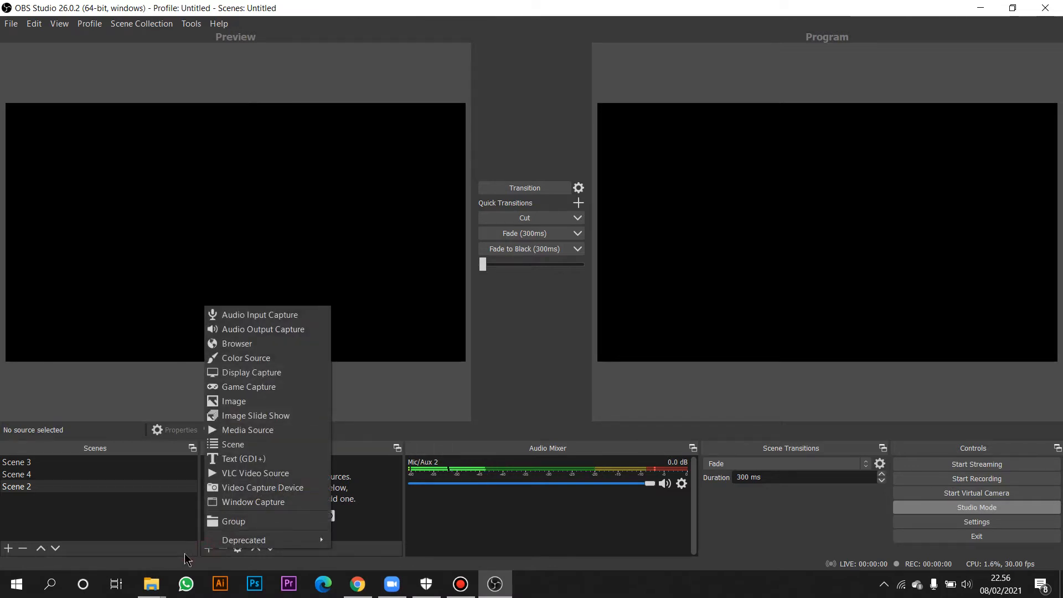
click(244, 488)
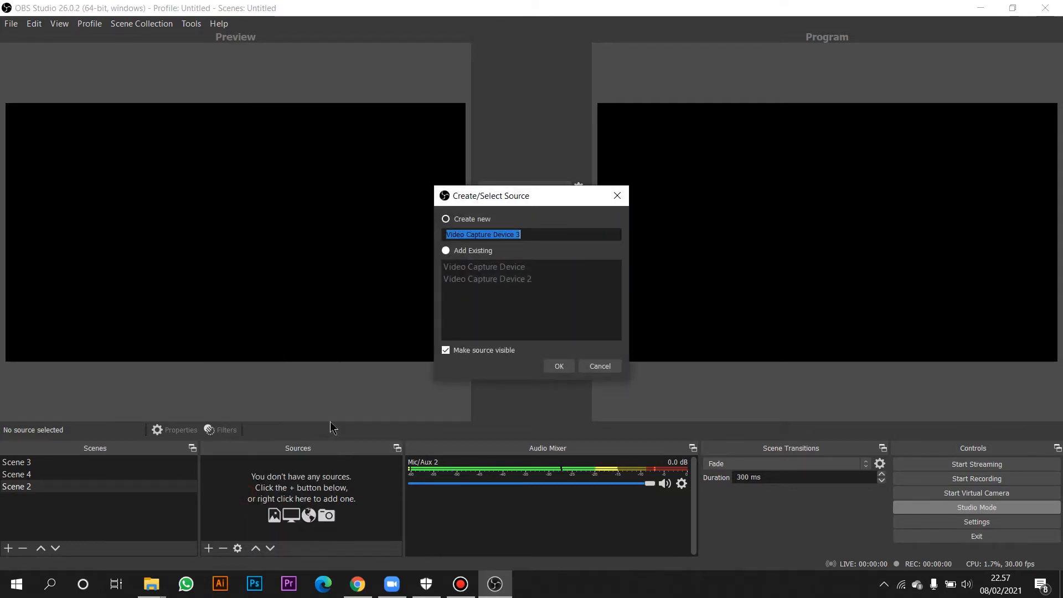
text(camera)
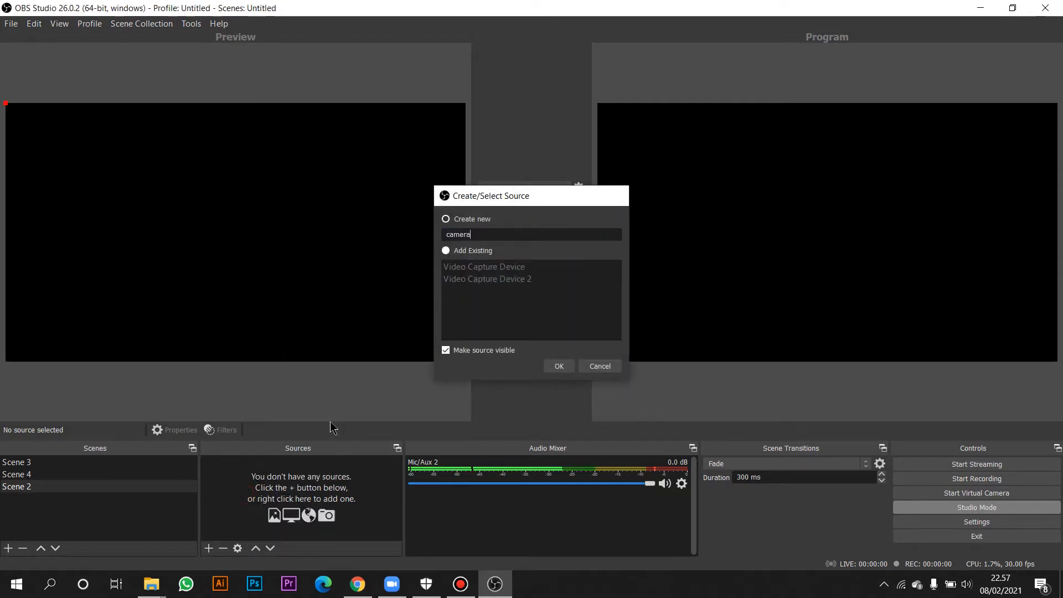
key(Return)
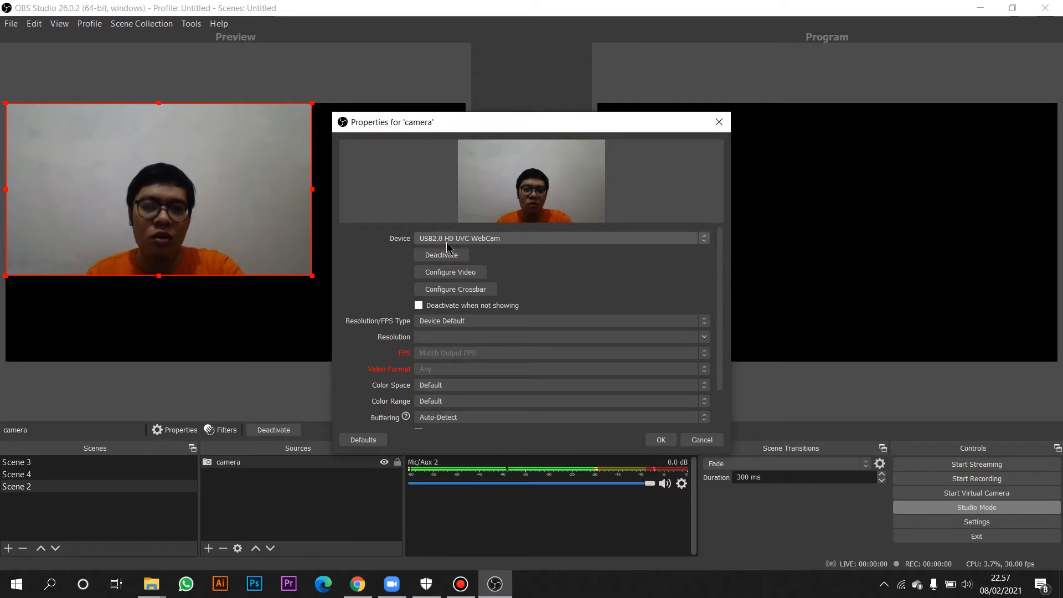
click(540, 238)
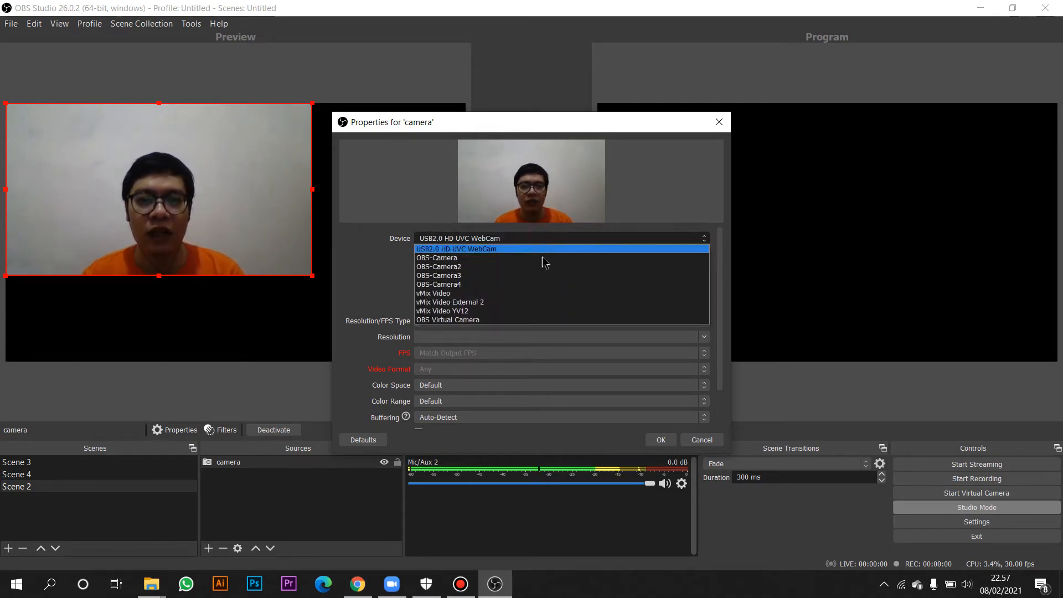
click(536, 238)
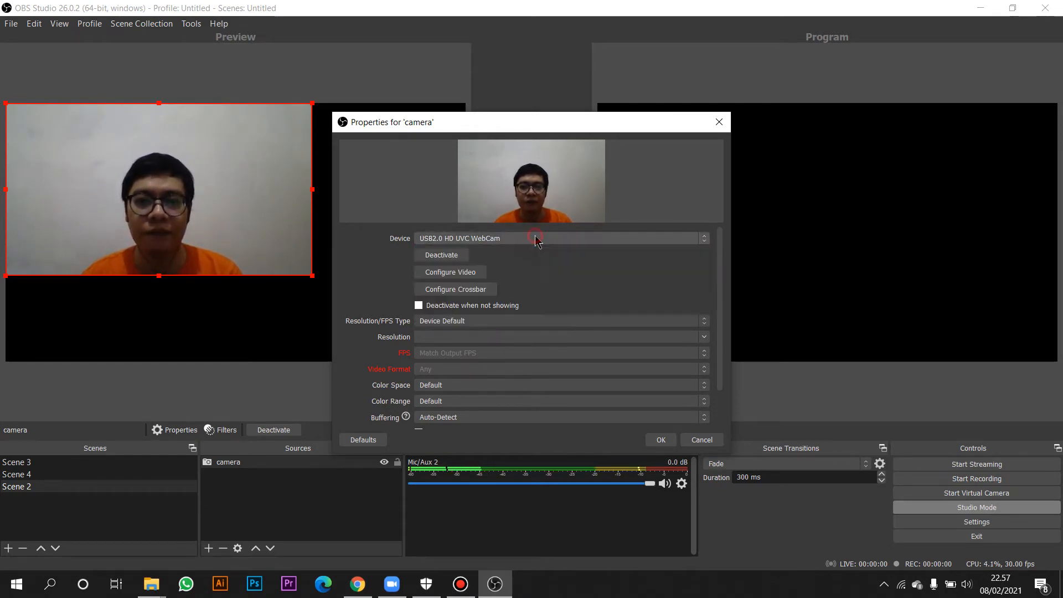
click(661, 440)
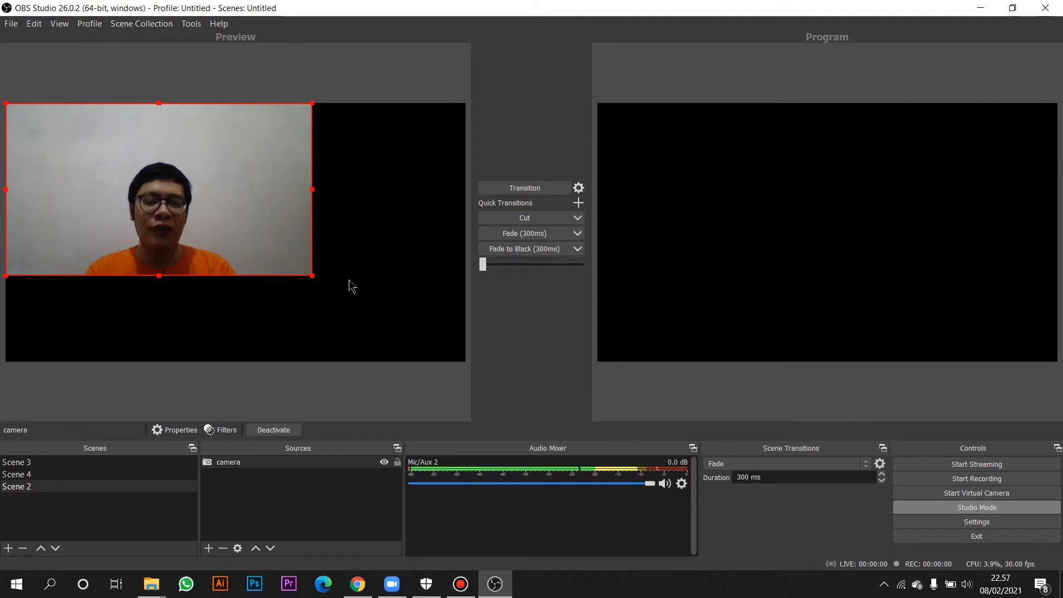
Resize the camera source freehand in the preview.
drag(312, 276, 217, 280)
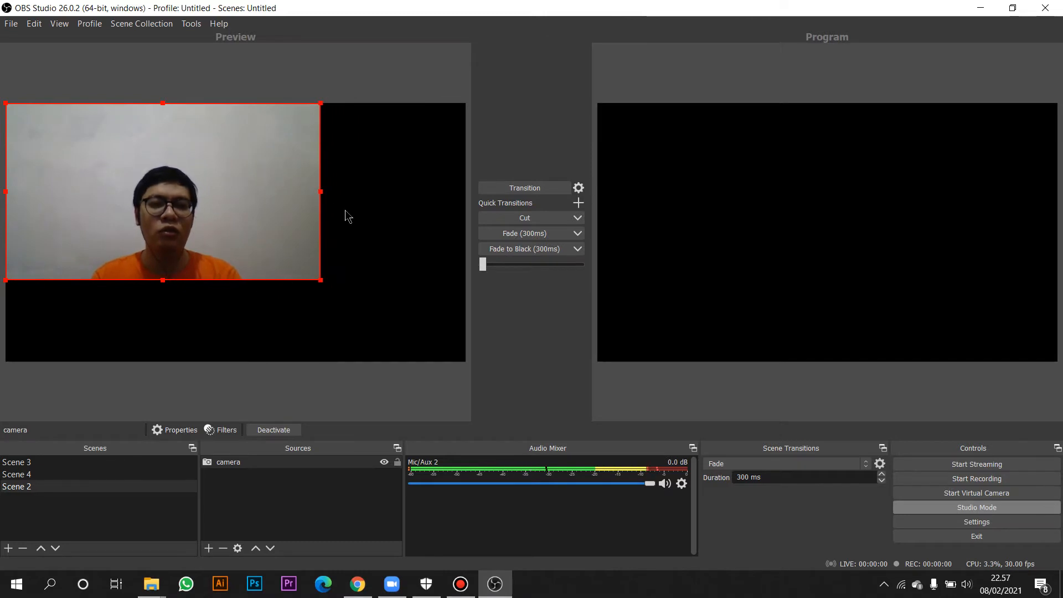
drag(321, 193, 406, 205)
drag(397, 204, 232, 281)
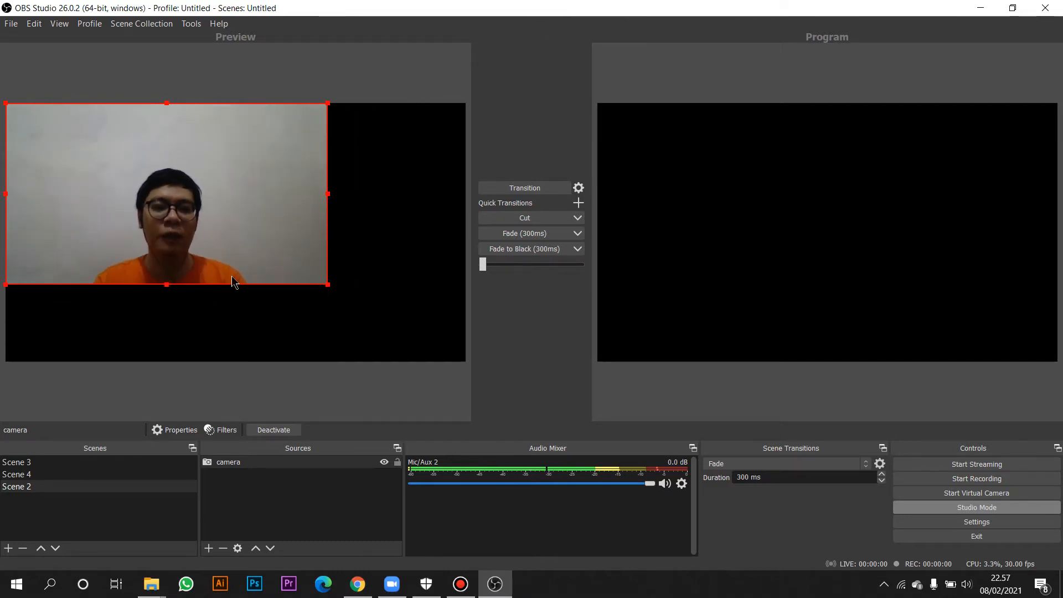
Fit the camera source to the screen and transition Scene 2 to the program output.
right_click(247, 172)
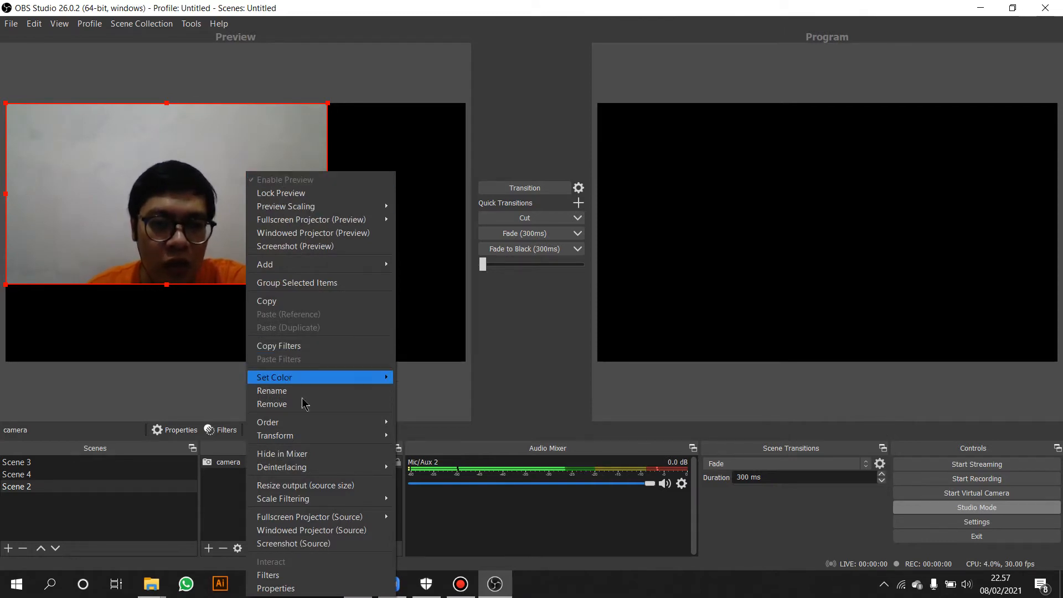
click(312, 435)
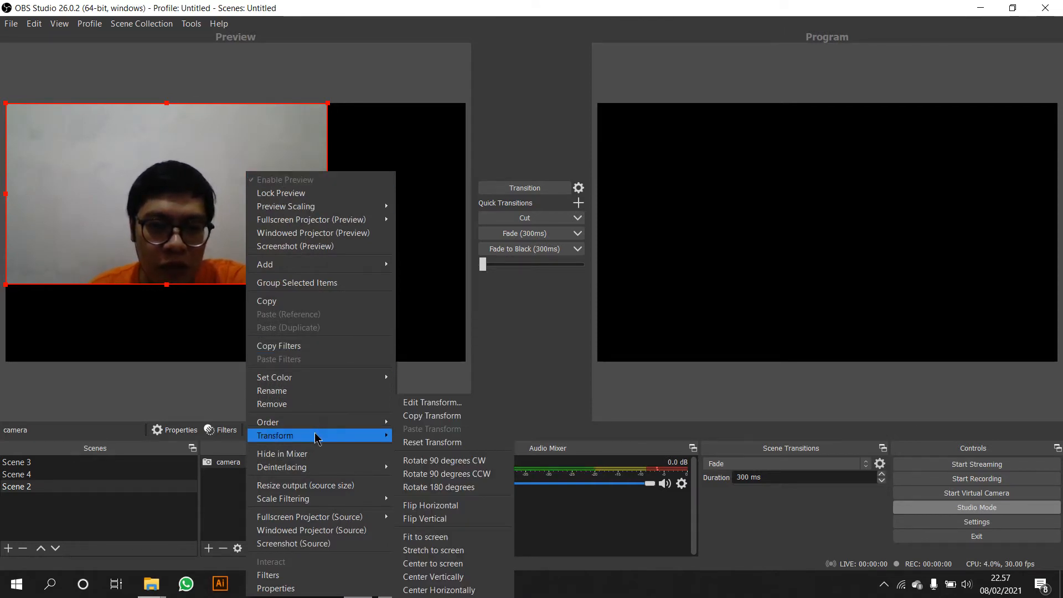
click(446, 536)
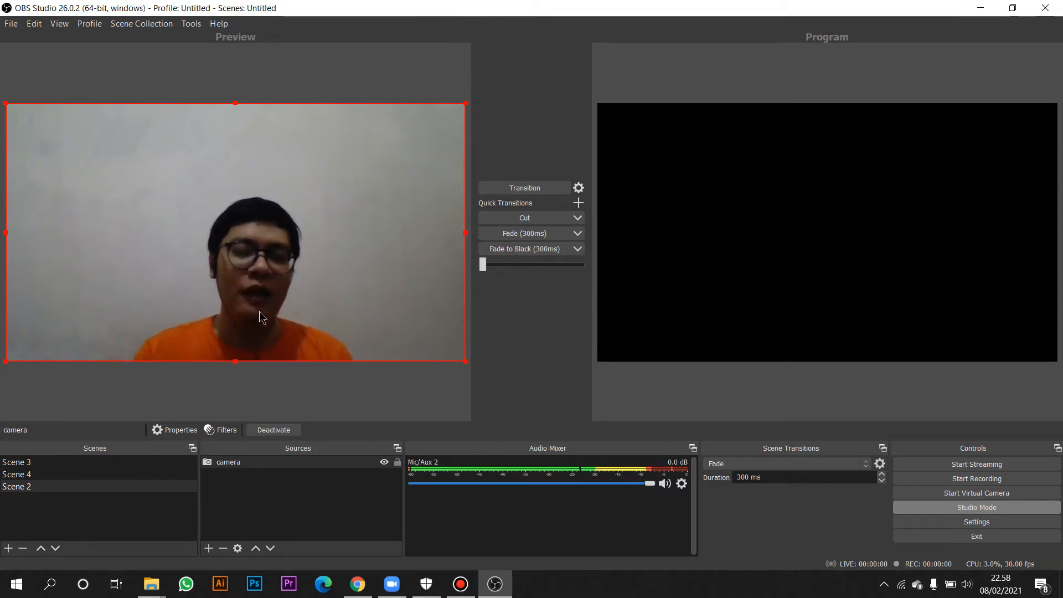
click(523, 190)
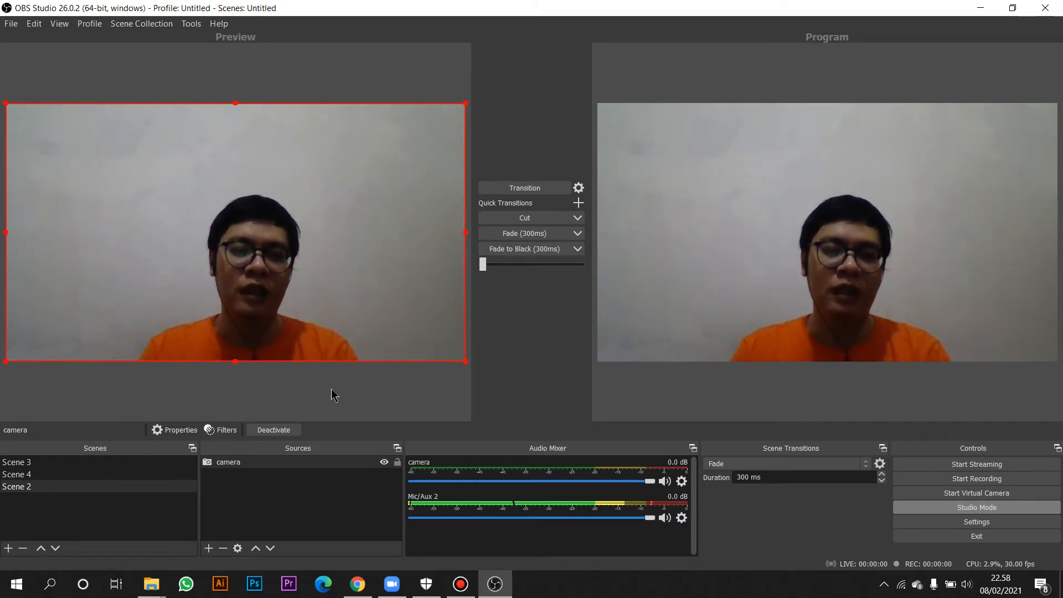
Add a new Image source named "template" to Scene 2.
click(209, 548)
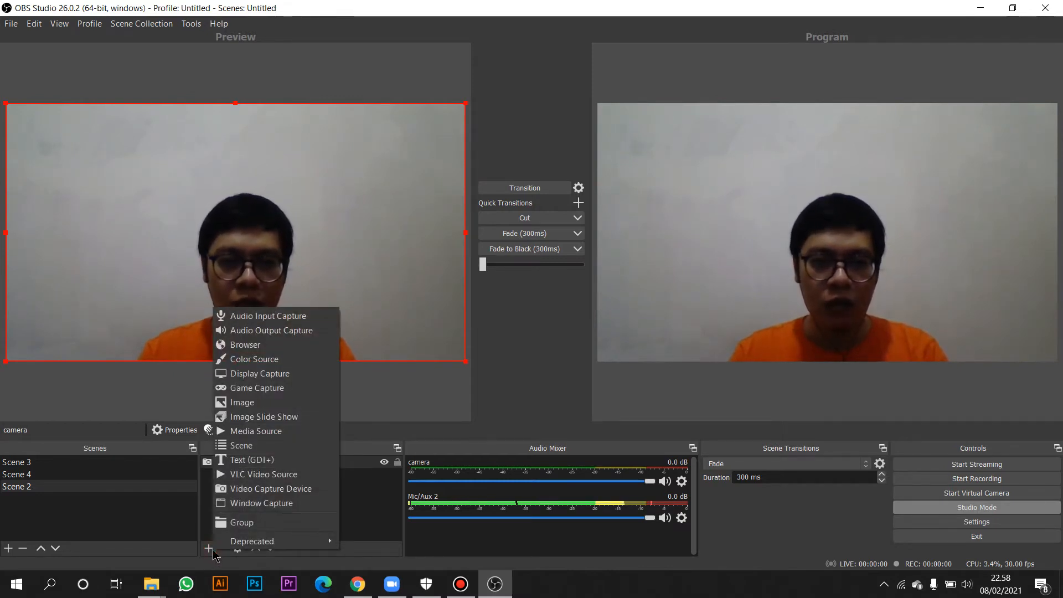
click(308, 406)
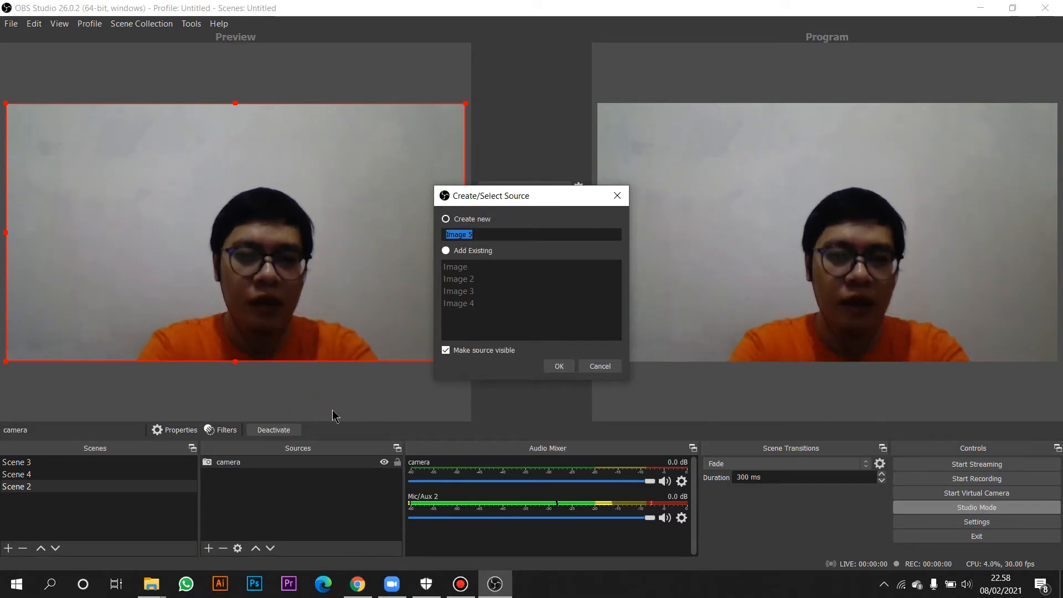
text(t)
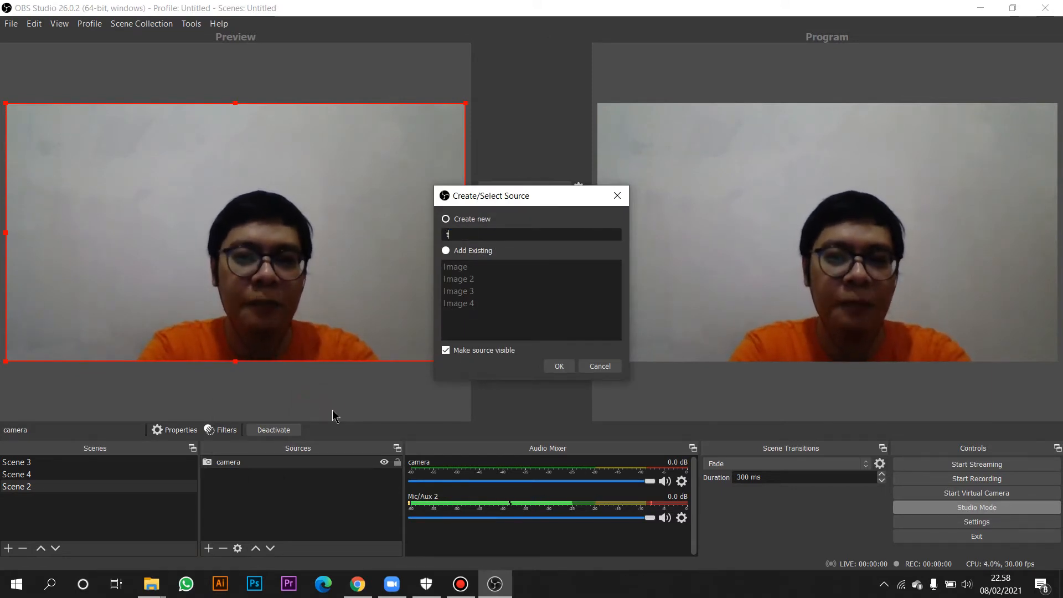
text(emplate)
key(Return)
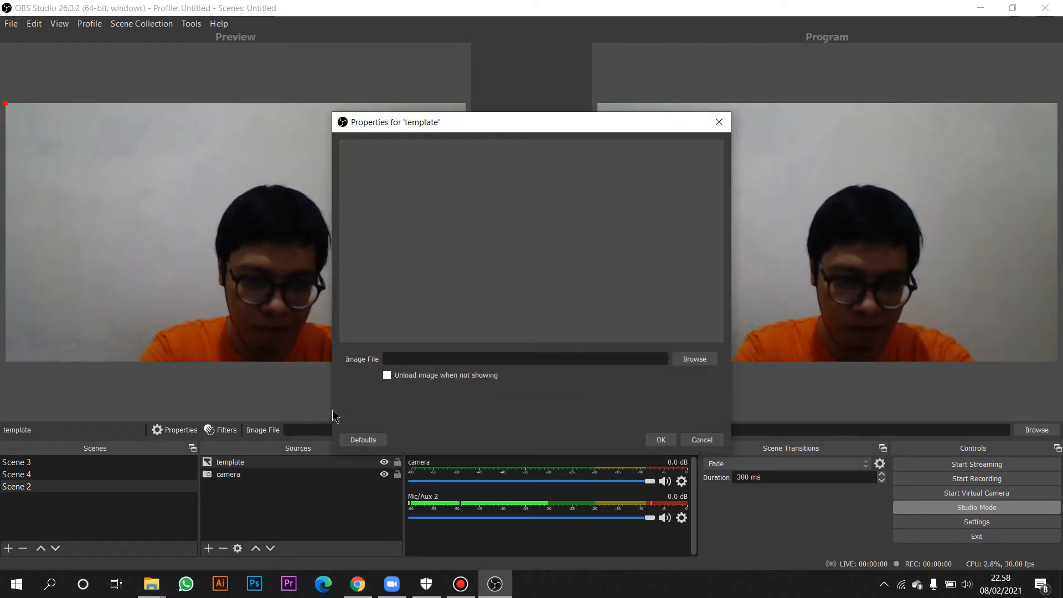
Load latar FPKHI-01.png from the Illustrator/FPKHI folder on the E: drive as the template source's image file.
click(692, 364)
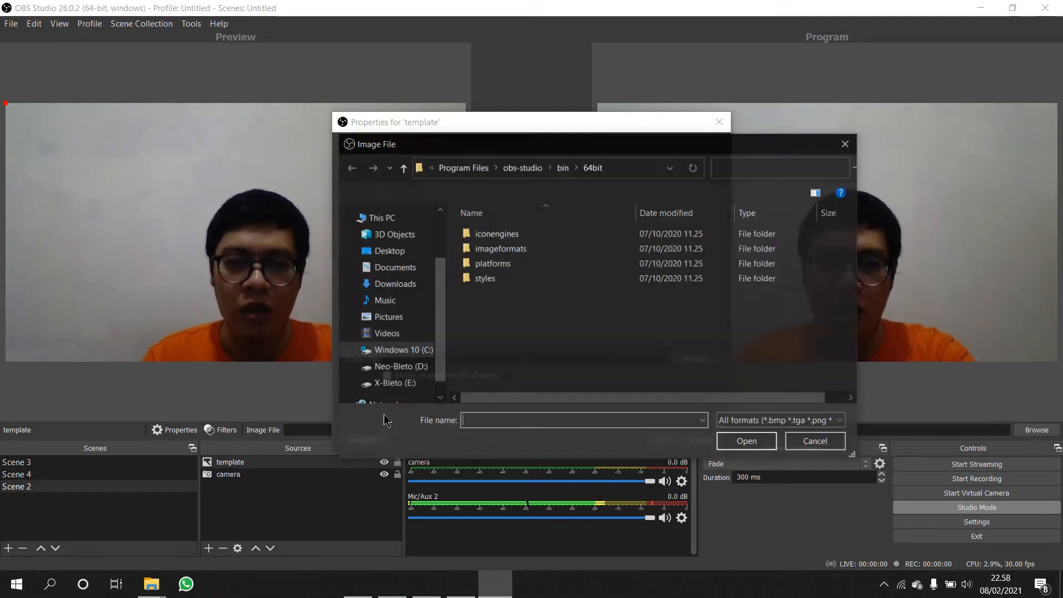
click(415, 362)
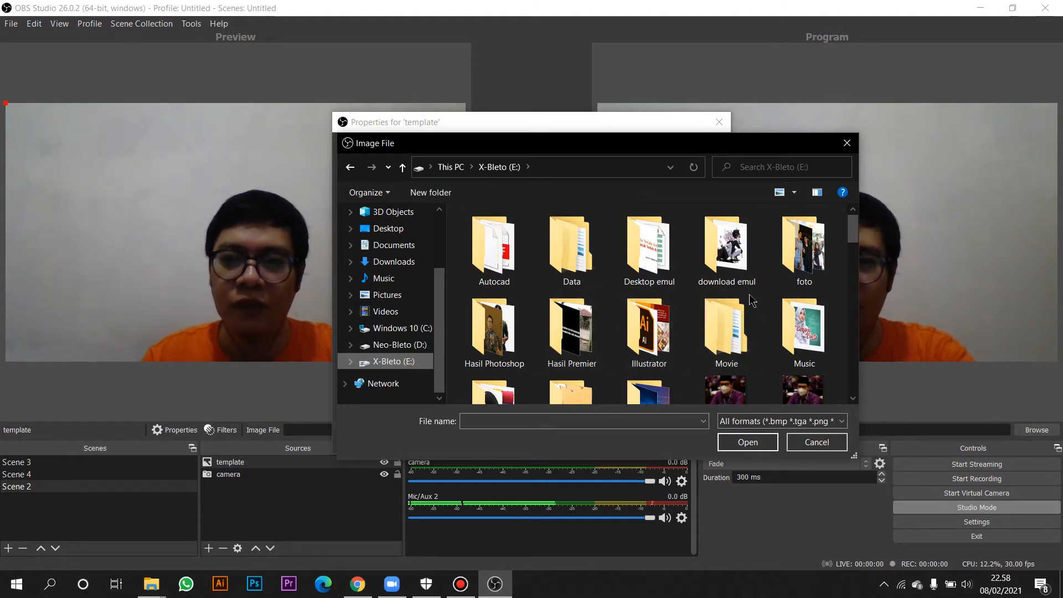
double_click(649, 332)
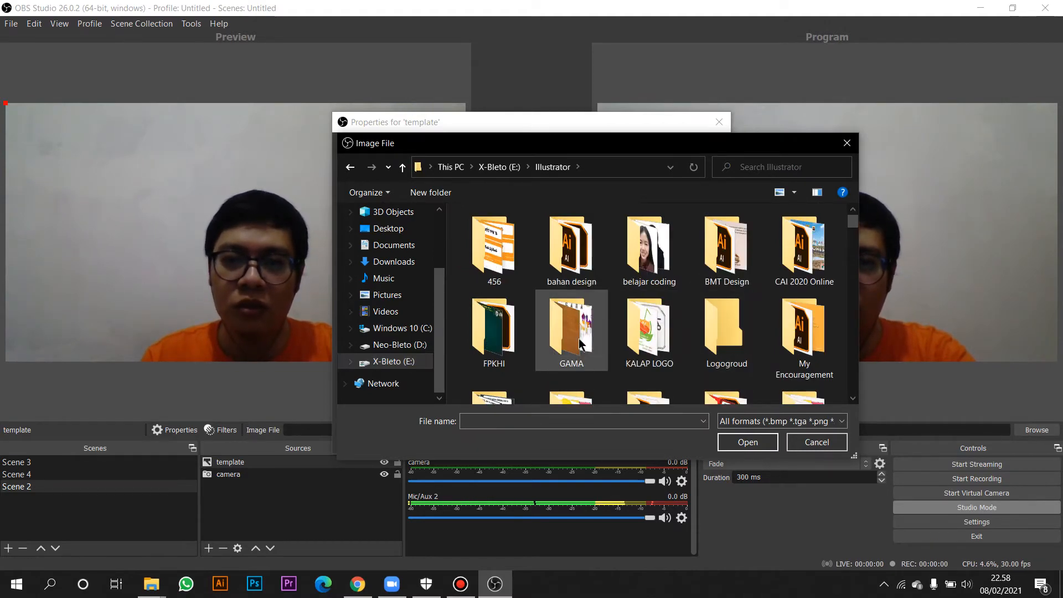
double_click(496, 341)
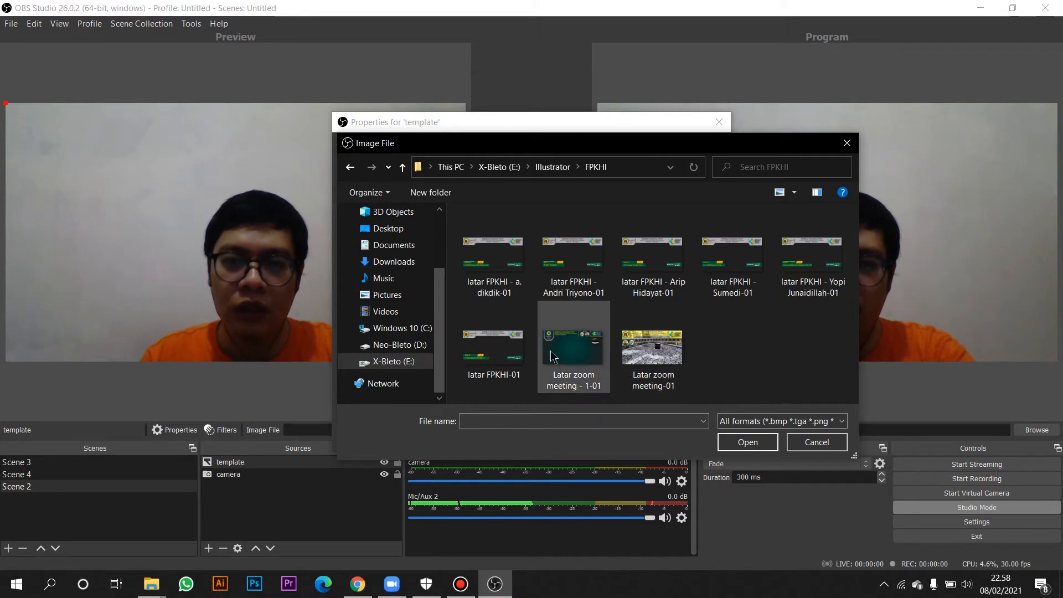
double_click(513, 357)
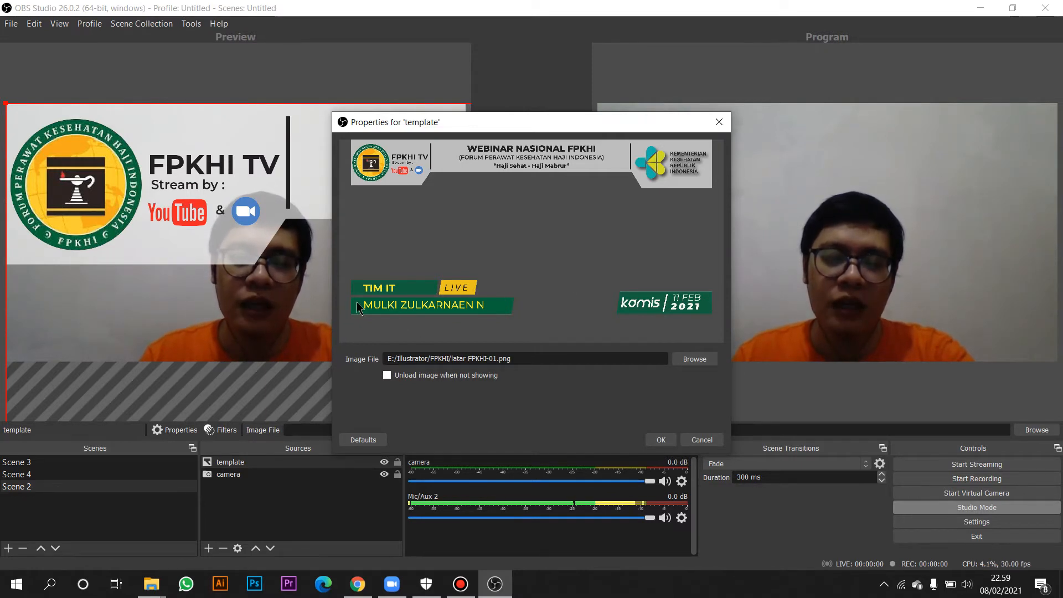
Accept the template source's image properties, and move and resize the overlay freehand in the preview.
click(662, 439)
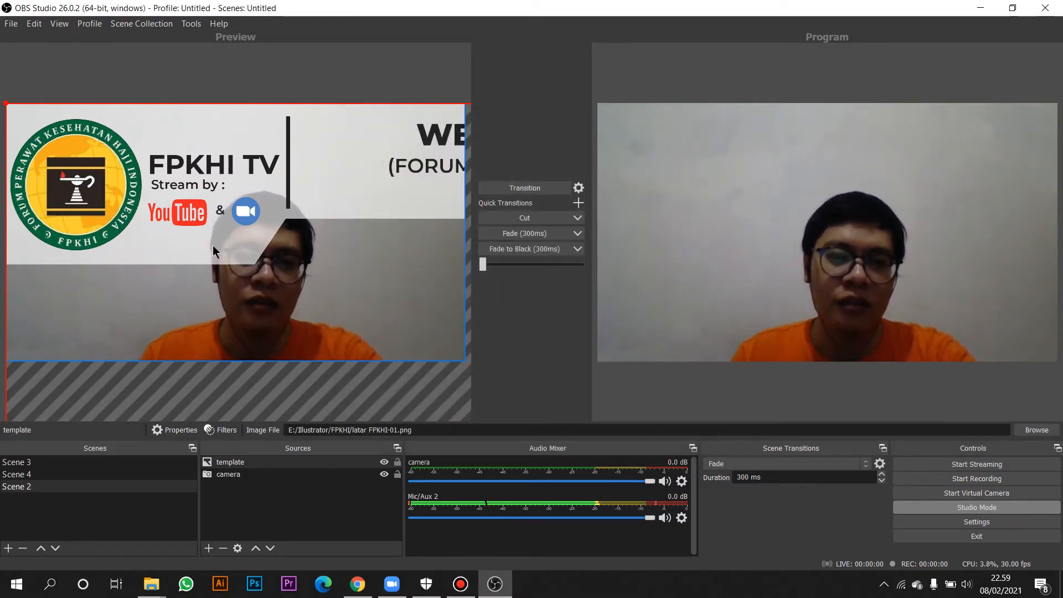
drag(189, 216, 207, 225)
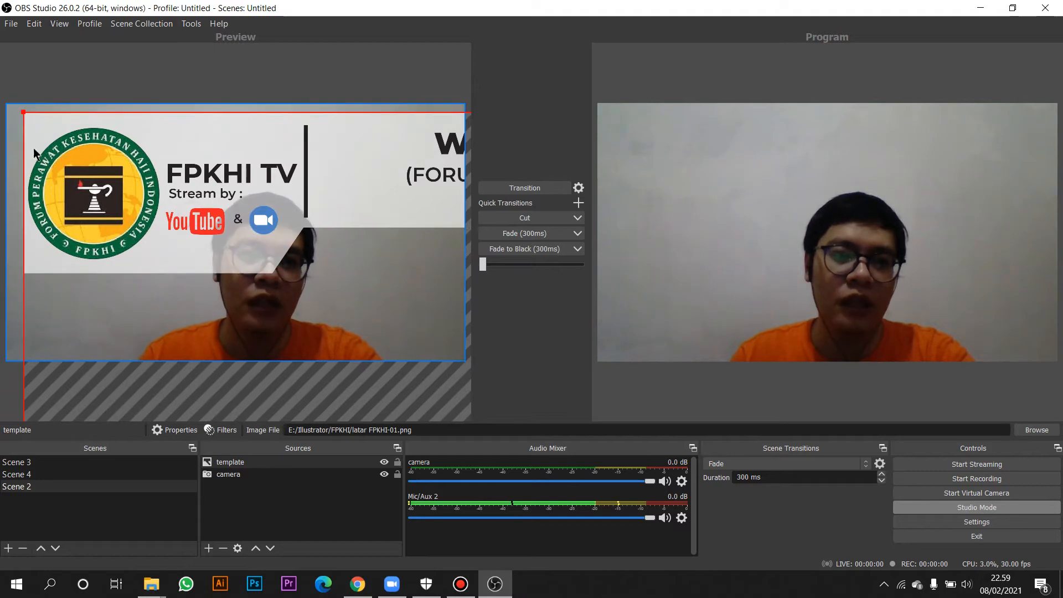
drag(22, 108, 18, 136)
Fit the template overlay to the screen and deselect it.
right_click(185, 191)
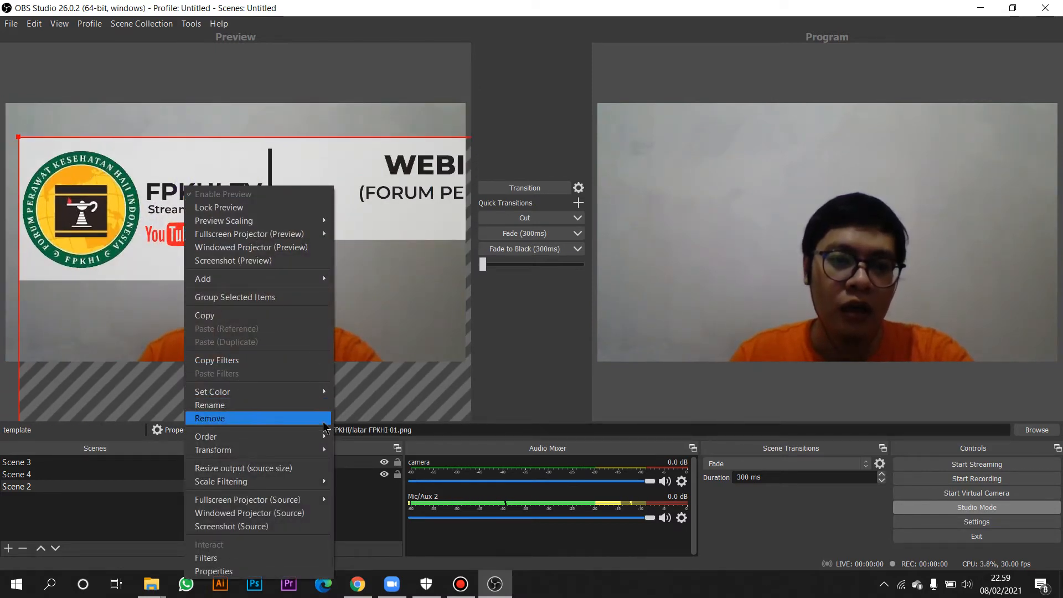
mouse_move(321, 443)
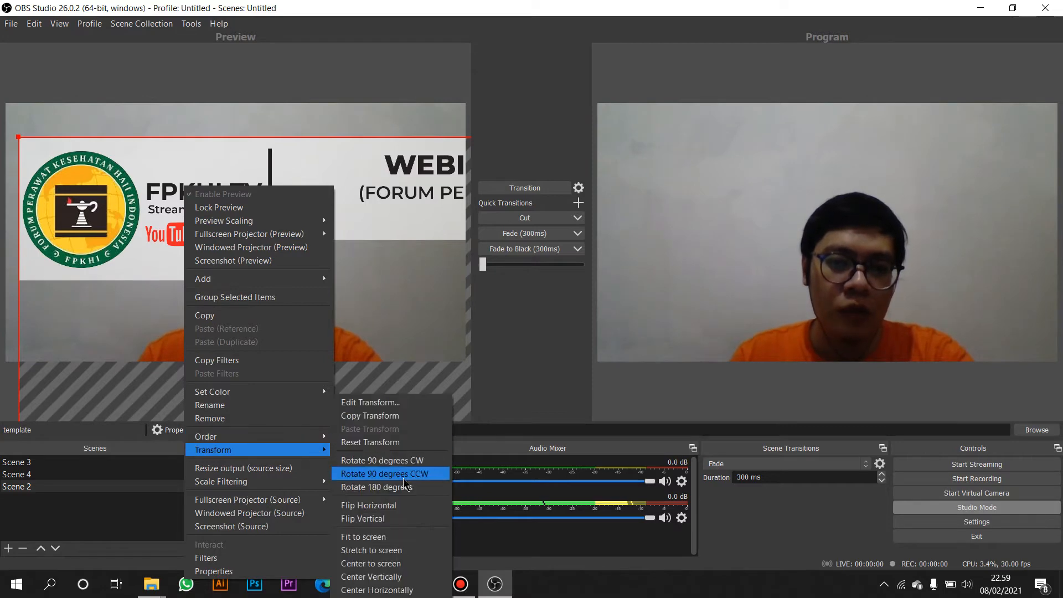
click(399, 539)
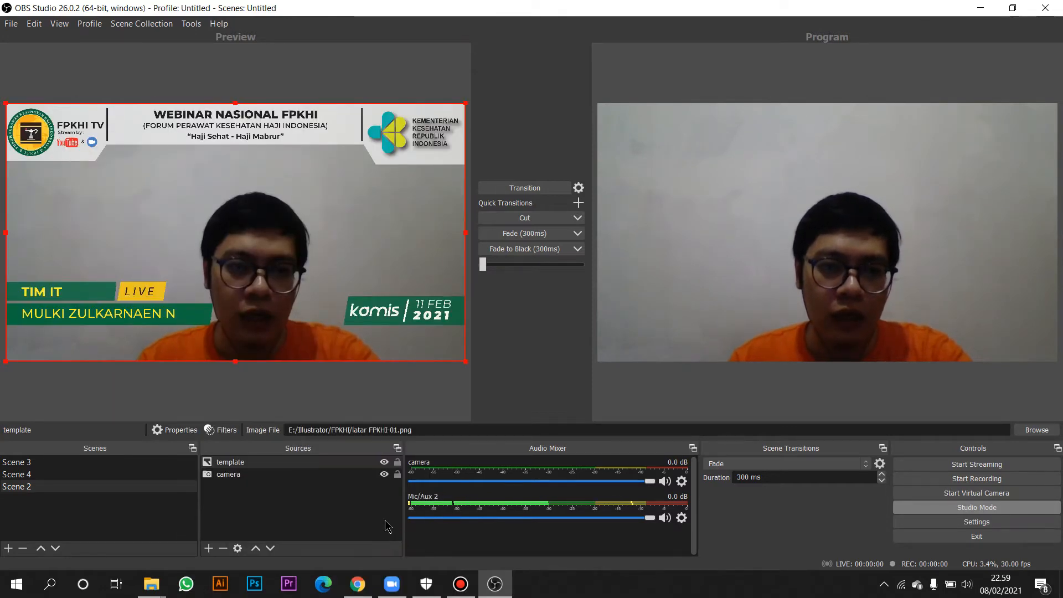
click(312, 392)
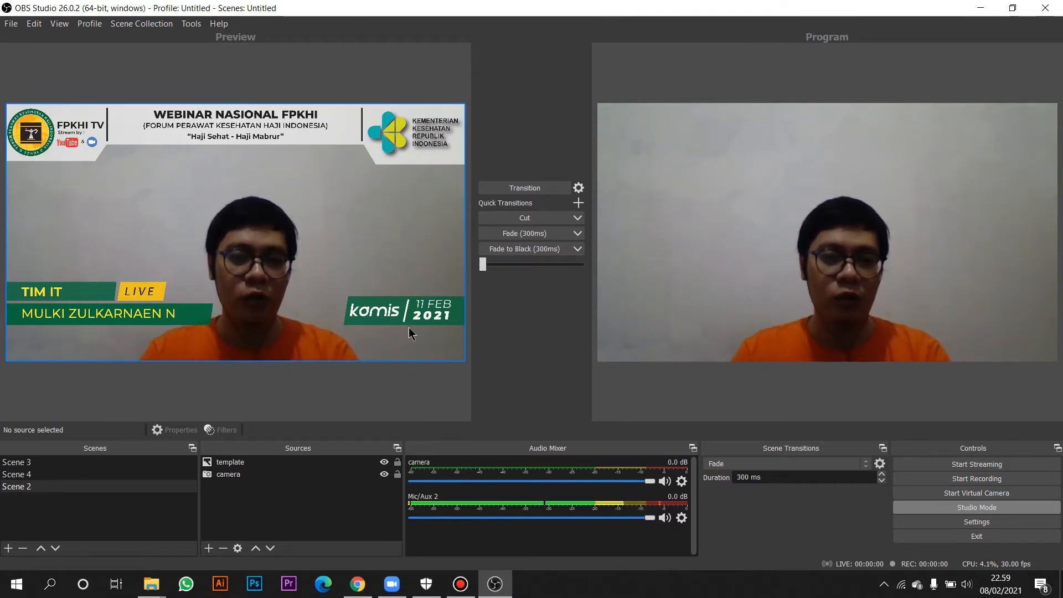
Add a new Text (GDI+) source named "runningtext" to Scene 2.
click(208, 547)
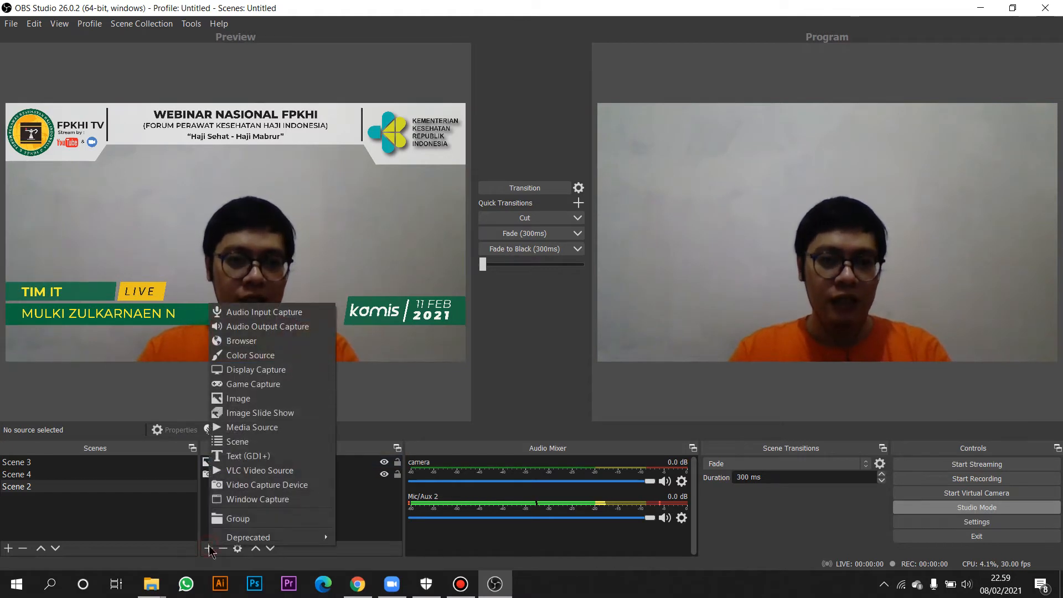
click(257, 457)
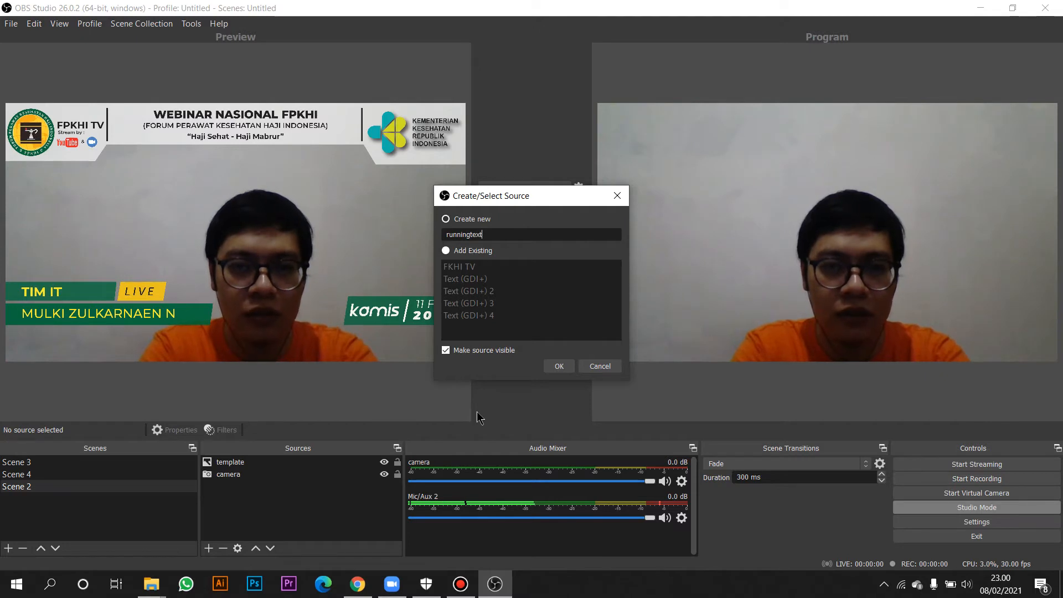
key(Return)
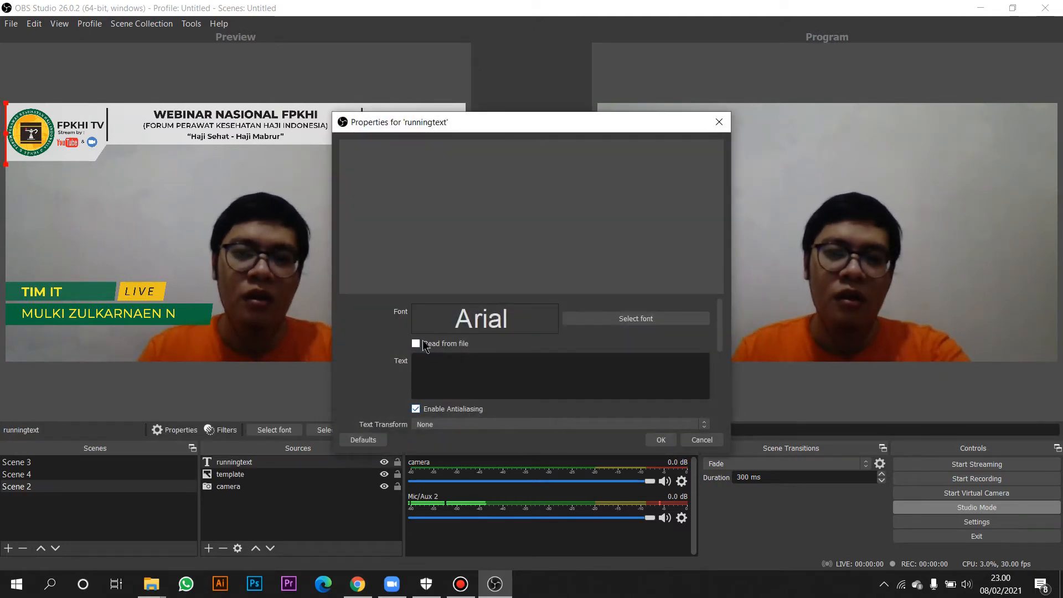
Enter "- HAJI SEHAT - HAJI MABRUR -" as the text of the runningtext source.
click(454, 361)
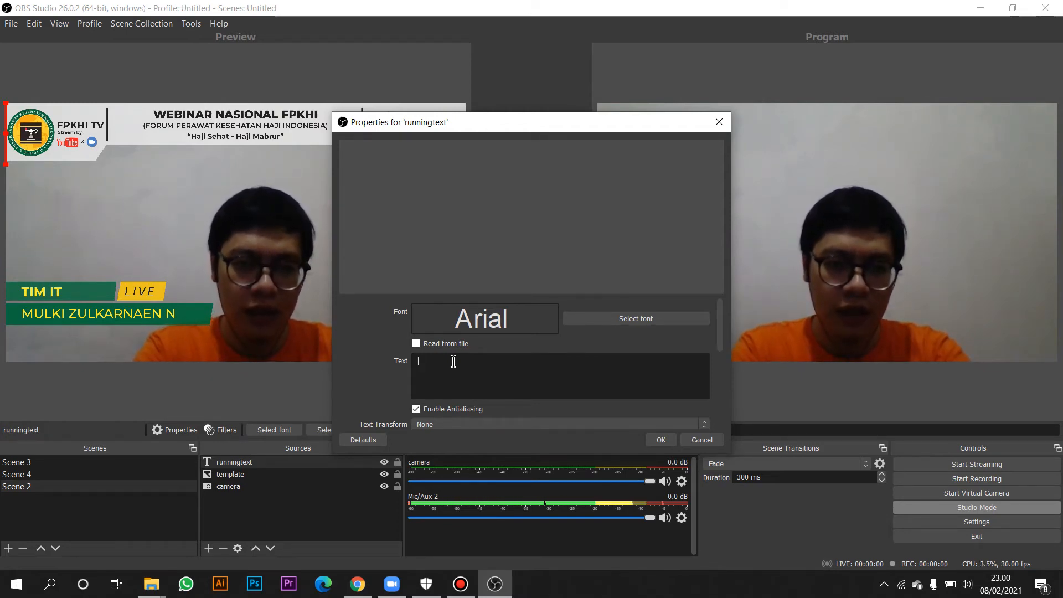
text(-)
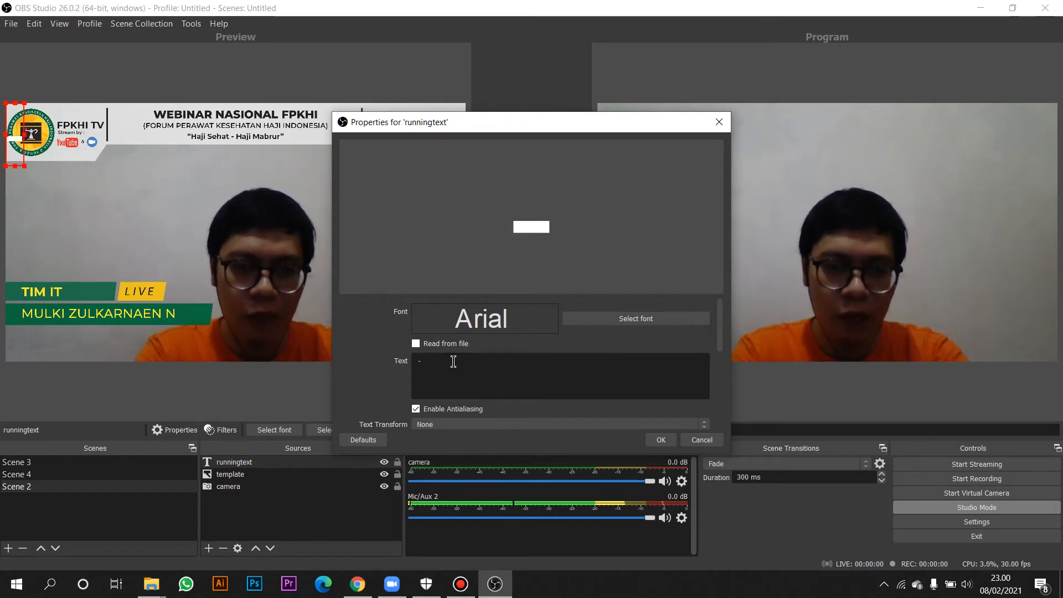
text( Haj)
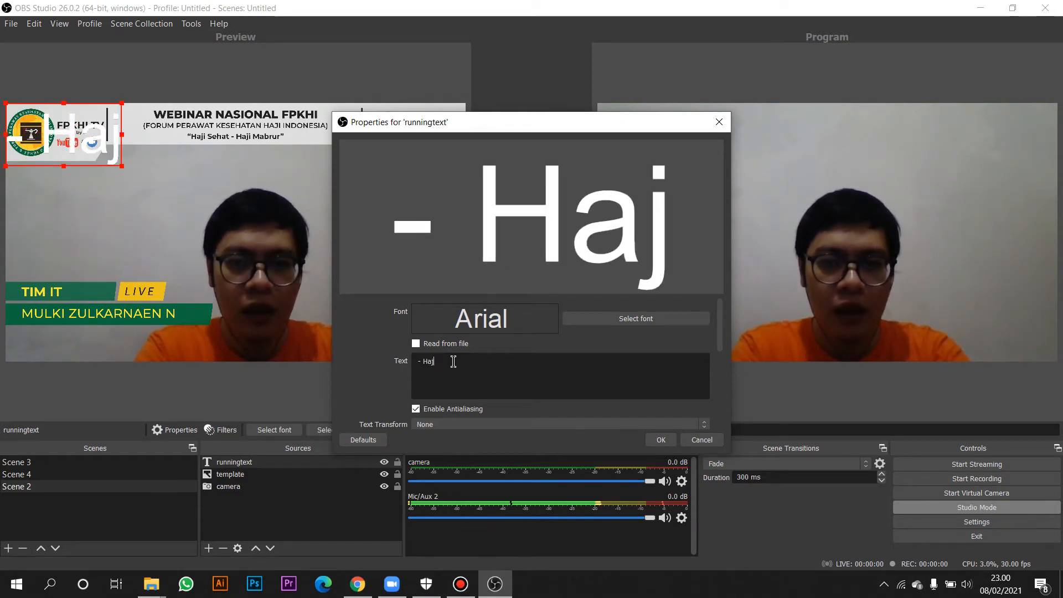
text(i)
key(BackSpace)
key(BackSpace)
key(BackSpace)
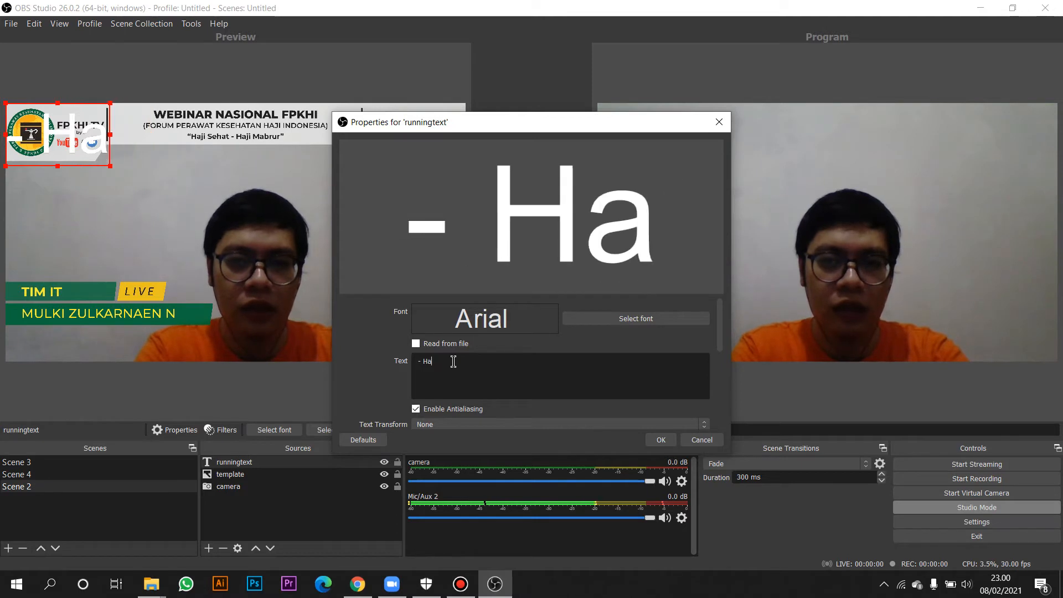
text(AJI SEHAT)
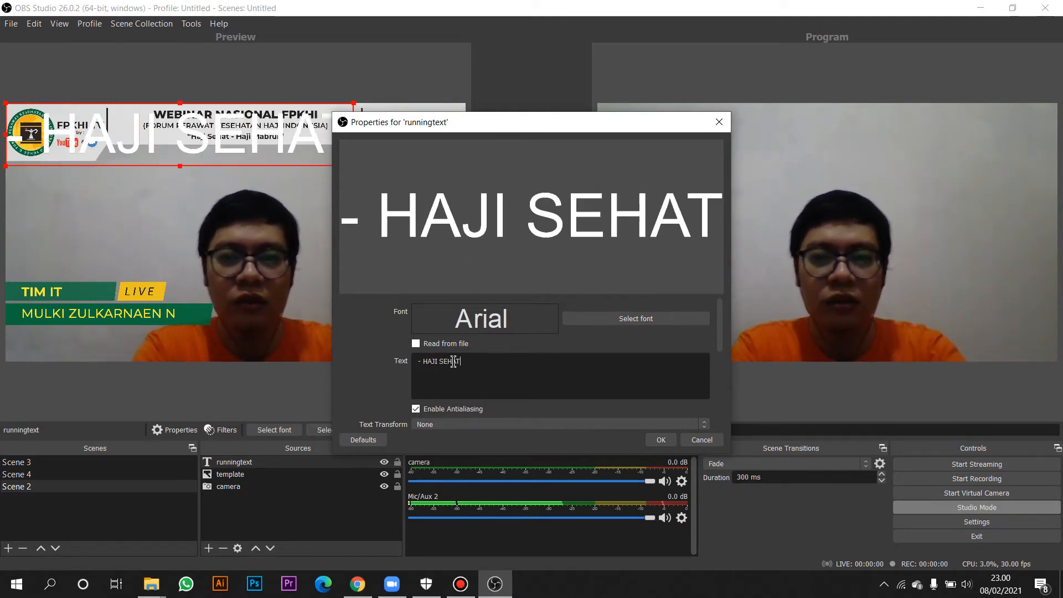
text( - HAJI MAB)
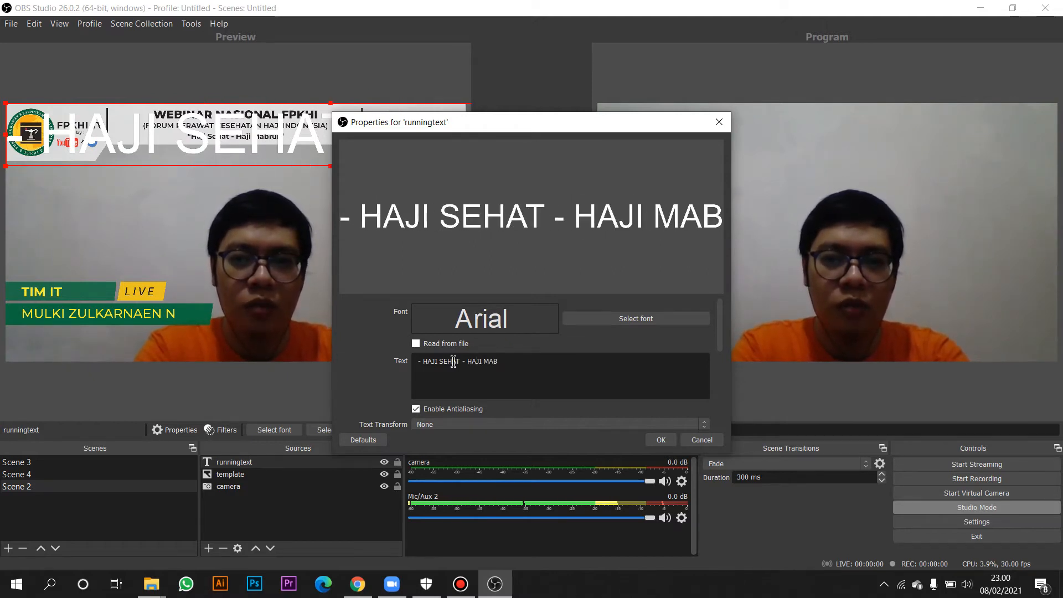
text(RUR -)
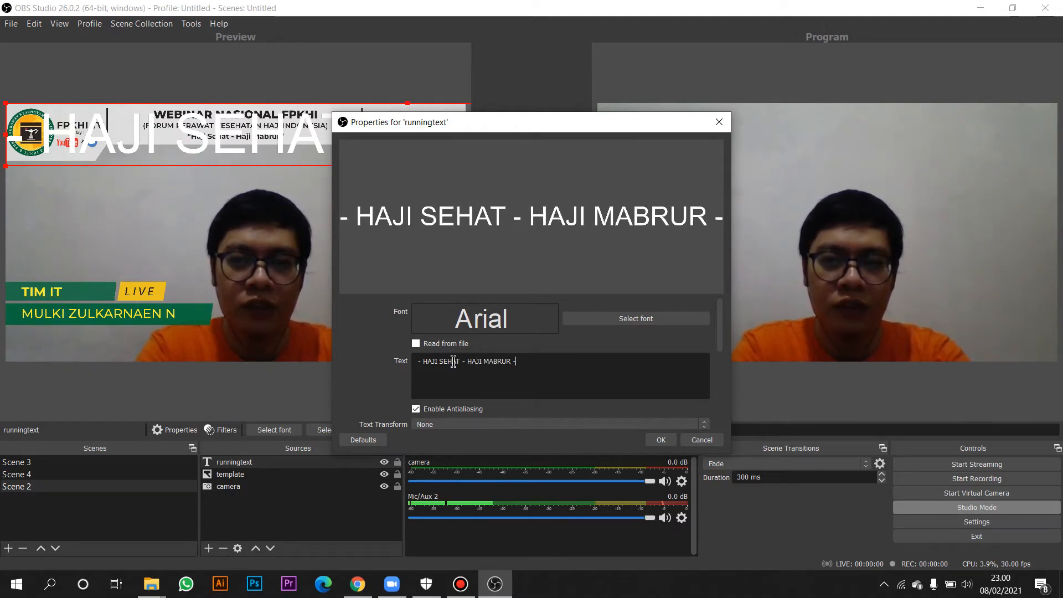
Copy the phrase "HAJI SEHAT - HAJI MABRUR -" and paste it repeatedly after the original until the text holds it five times.
key(shift+Left)
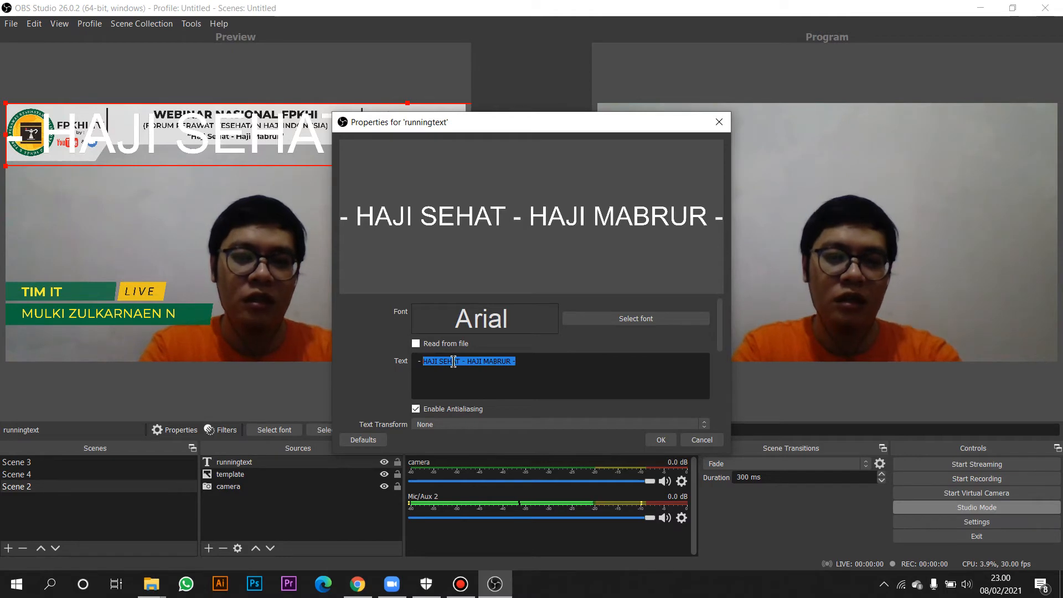
key(End)
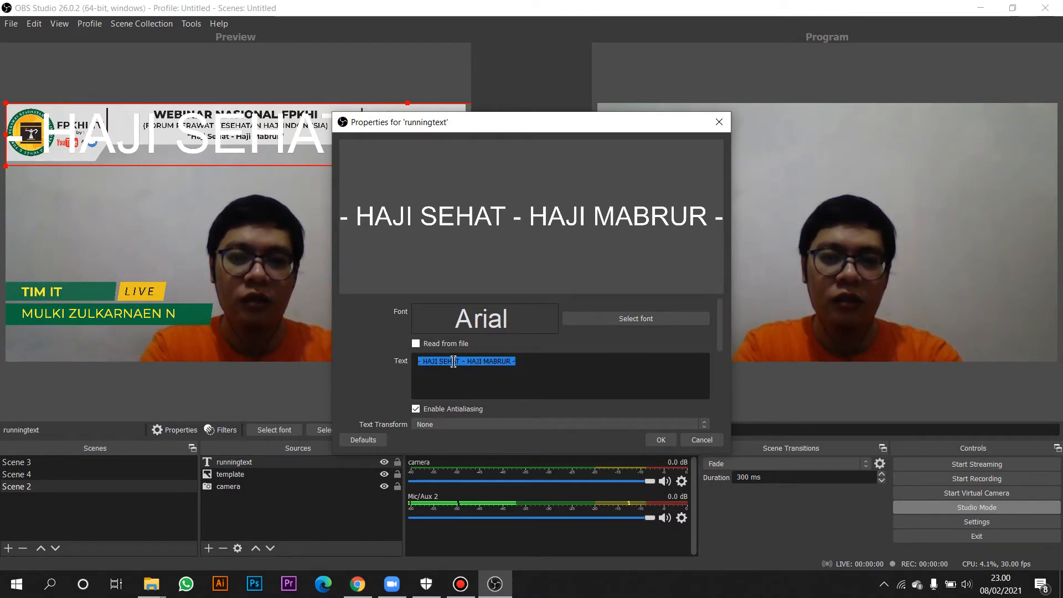
key(End)
text(- HAJI SEHAT - HAJI MABRUR -)
key(ctrl+z)
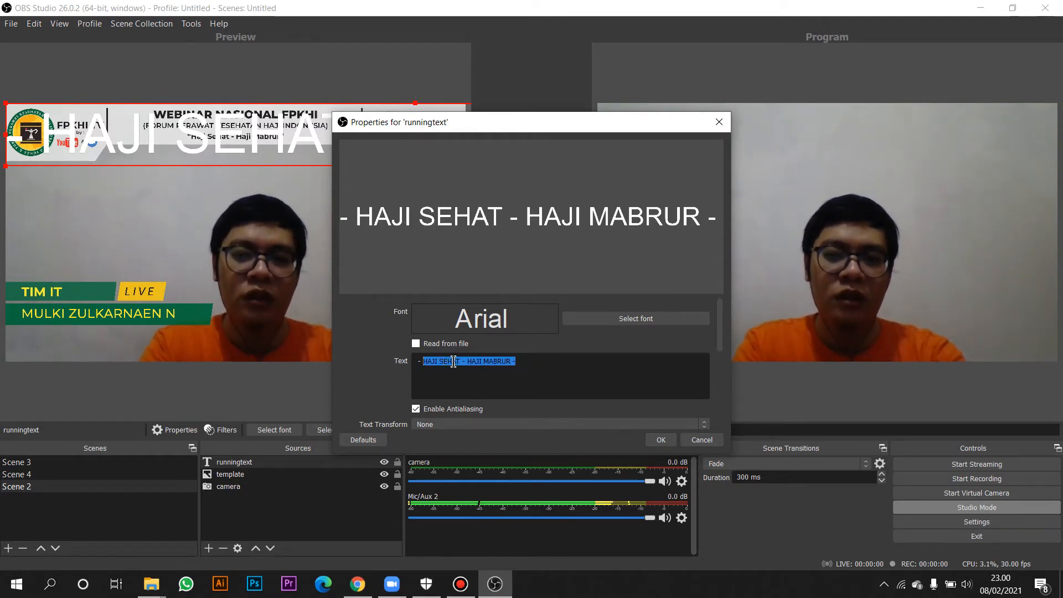
click(453, 361)
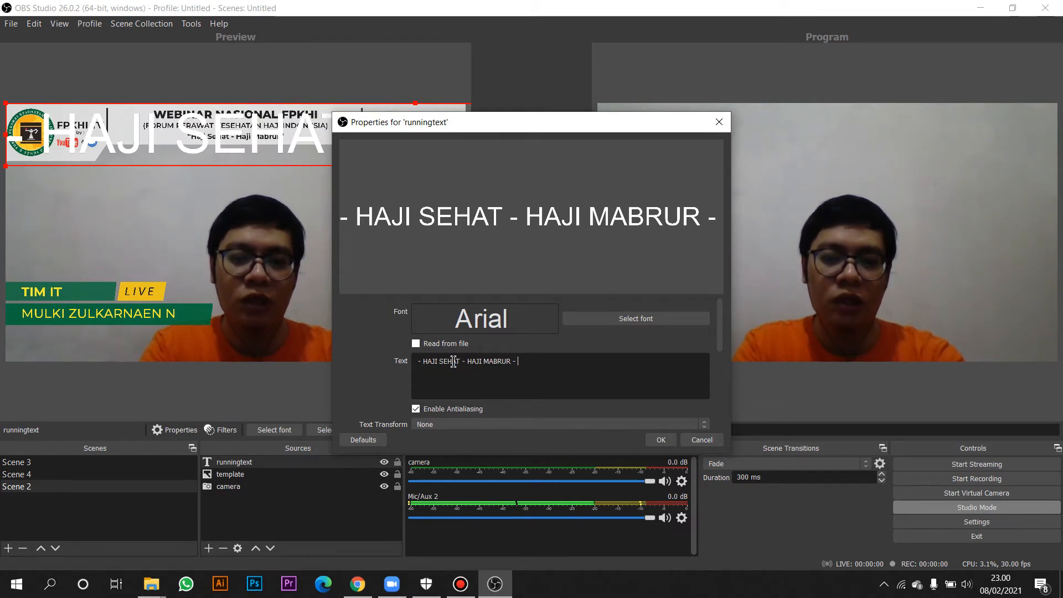
text(HAJI SEHAT - HAJI MABRUR -)
text(HAJI SEHAT - HAJI MABRUR -)
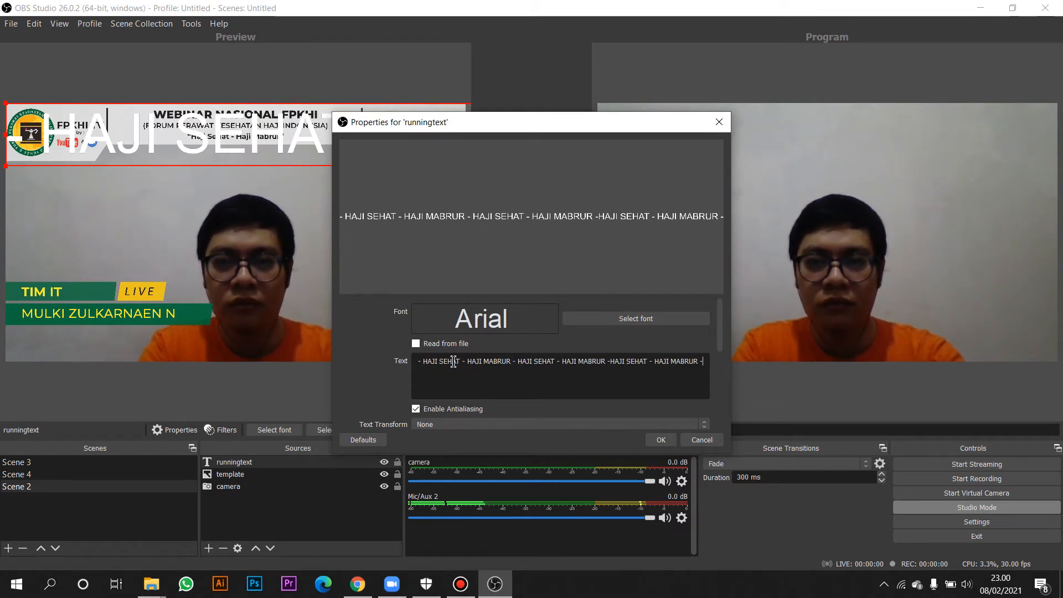
key(ctrl+v)
key(ctrl+v)
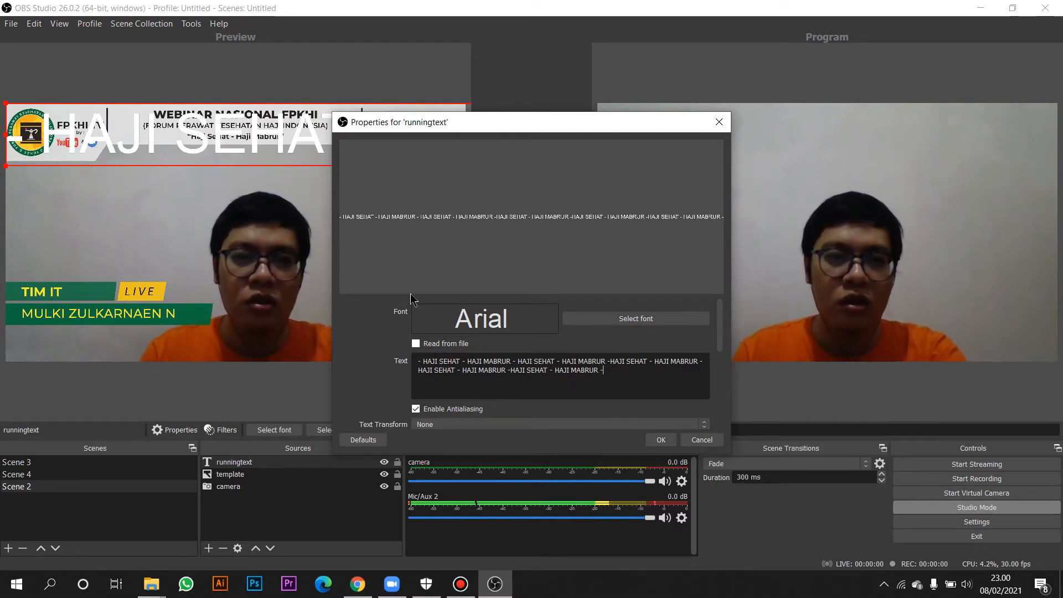
Try Archivo SemiBold Italic as the font of the runningtext source.
click(615, 322)
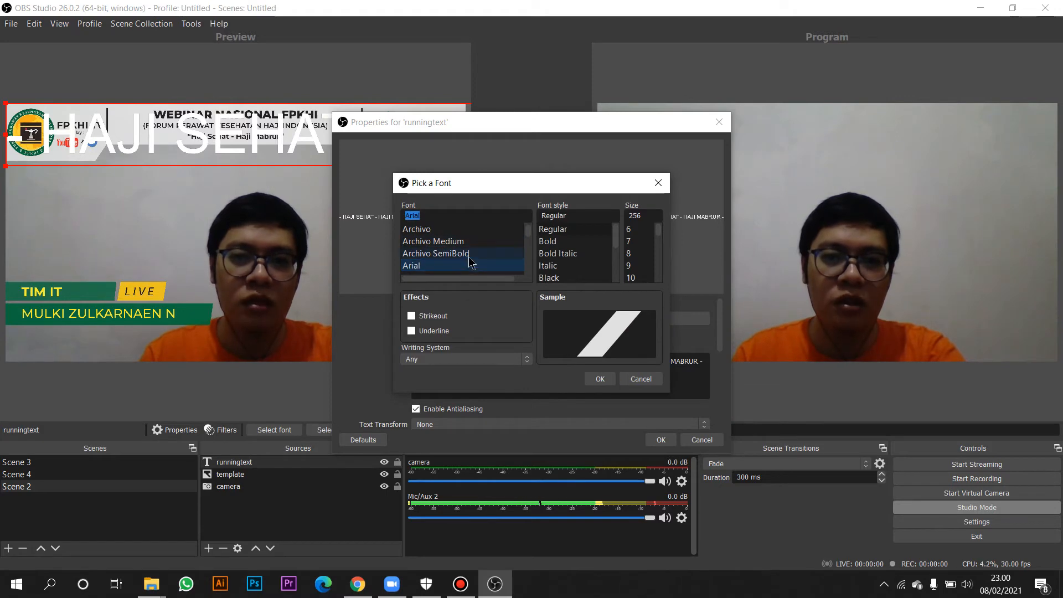
click(469, 255)
click(467, 266)
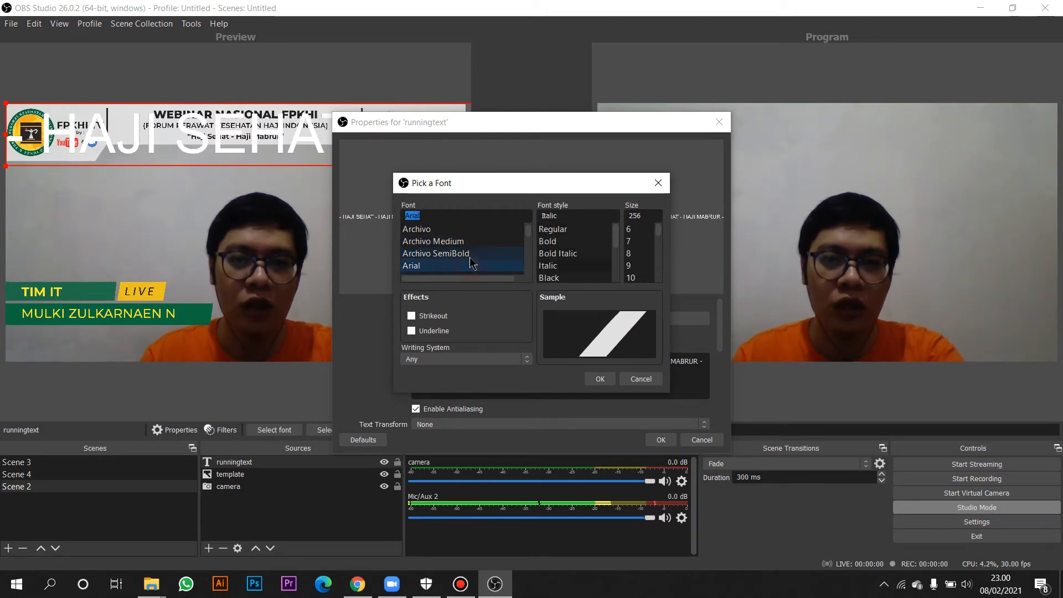
click(469, 257)
click(598, 381)
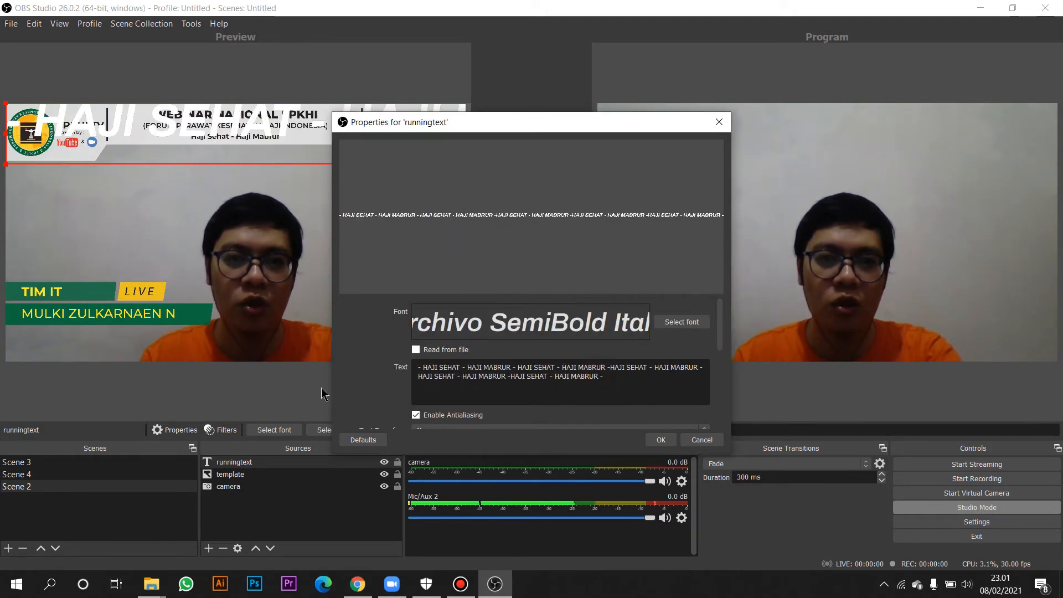
Try Arial Black and Arial Narrow Regular in turn as the running text's font.
click(689, 327)
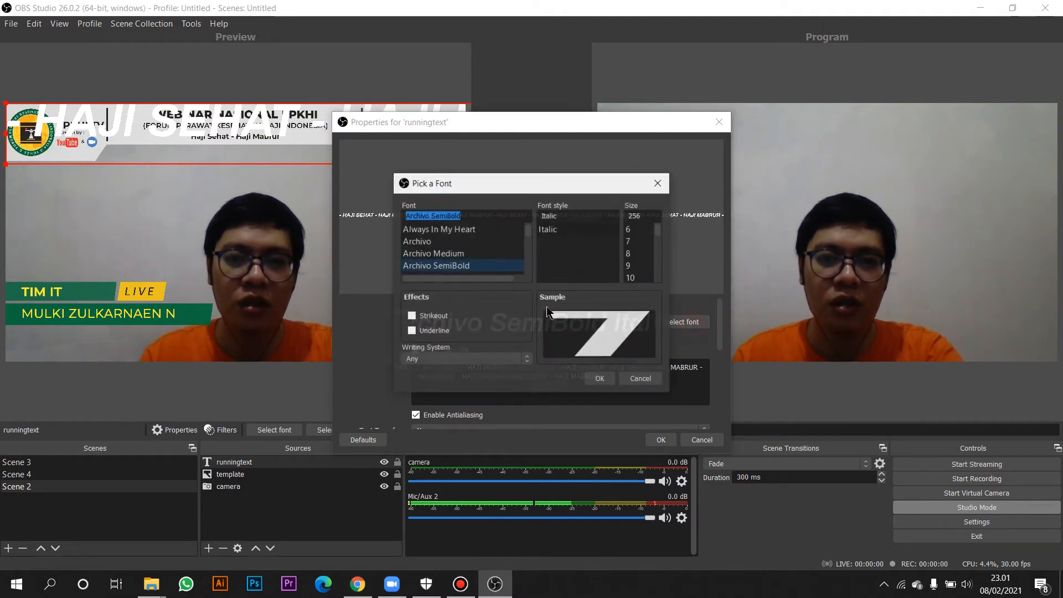
click(477, 254)
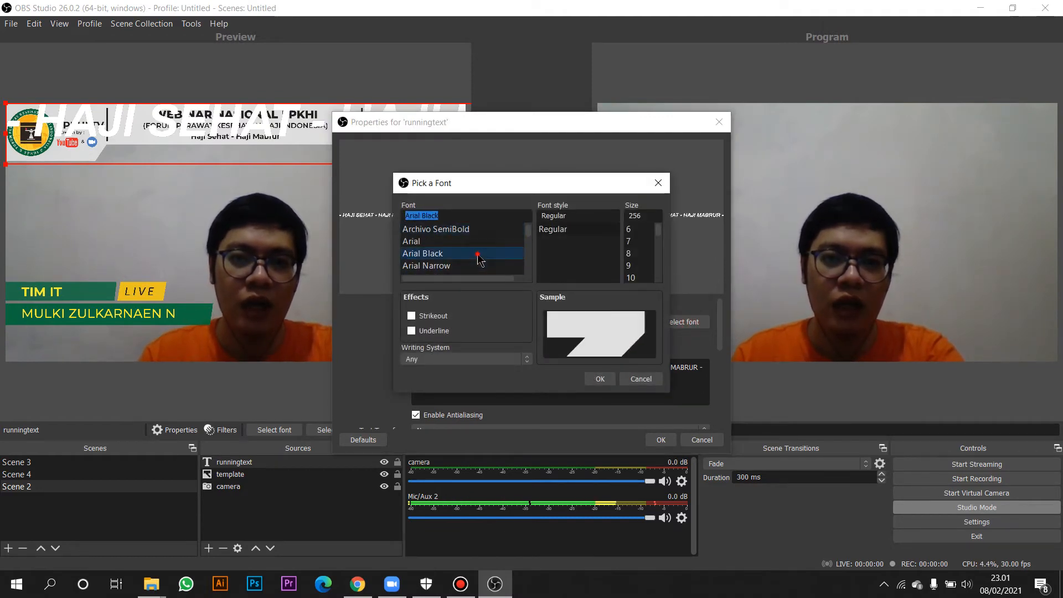
click(597, 380)
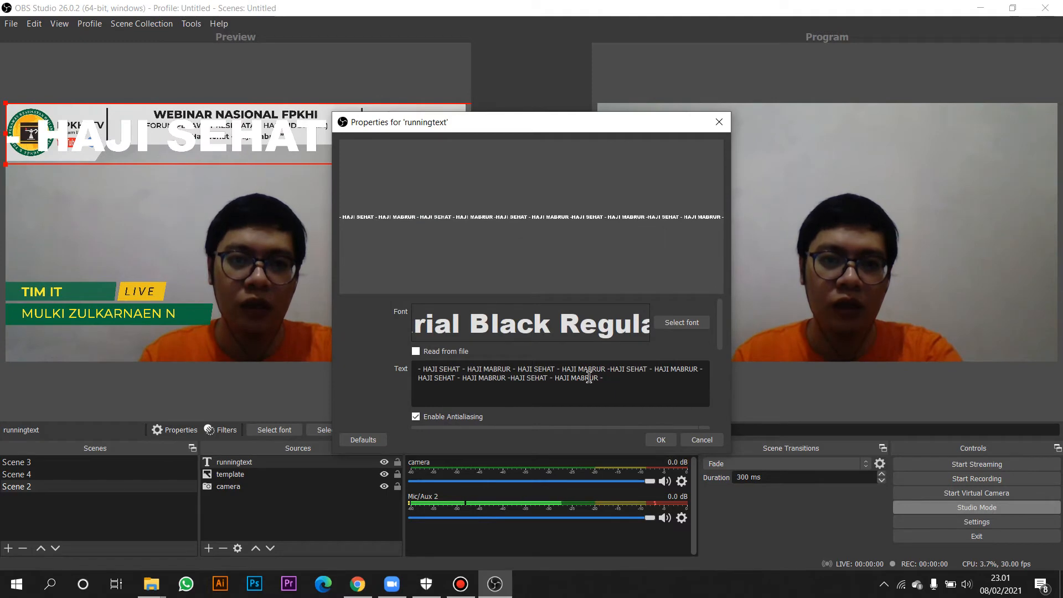
click(675, 327)
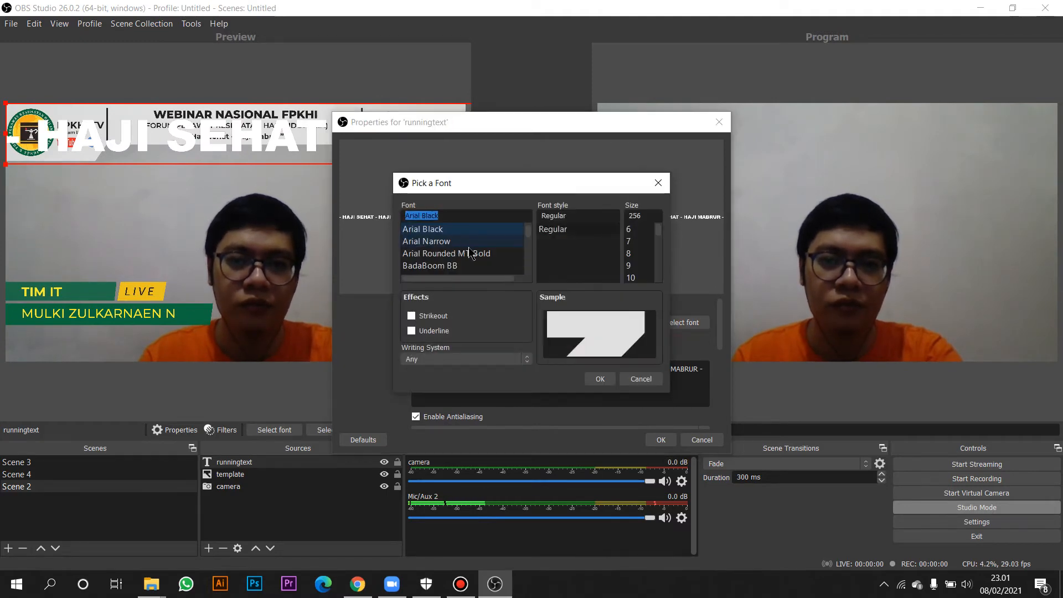
click(471, 242)
click(599, 378)
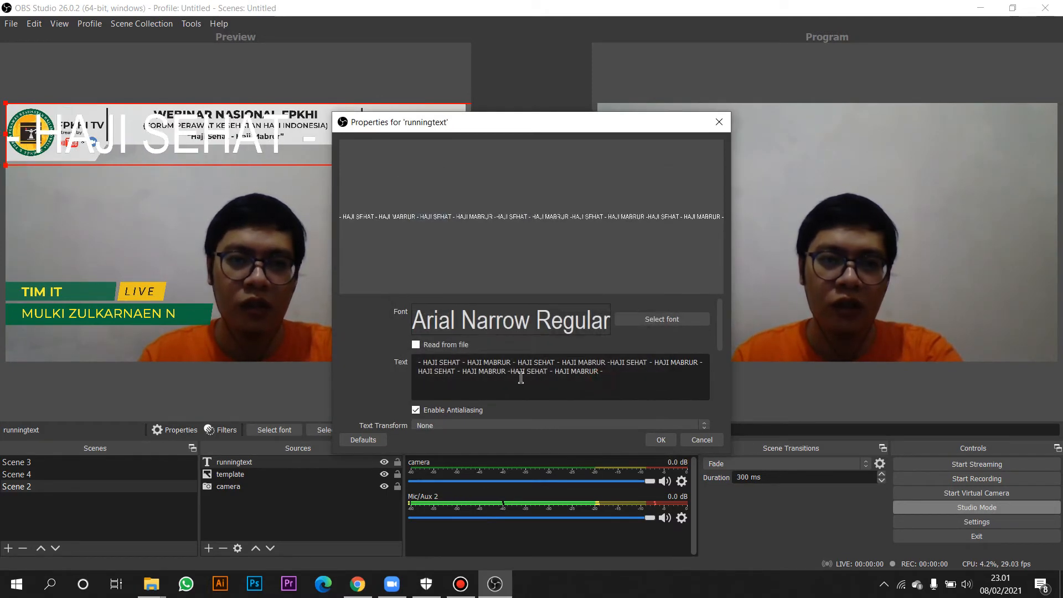
Set the runningtext source's font to Arial Black Regular.
click(659, 321)
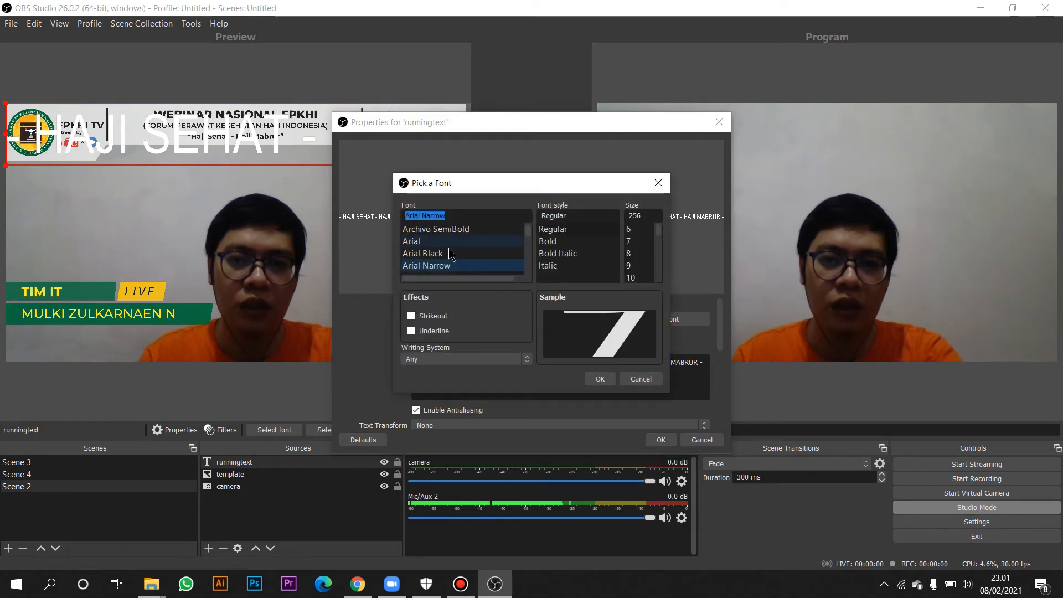
click(455, 252)
click(598, 380)
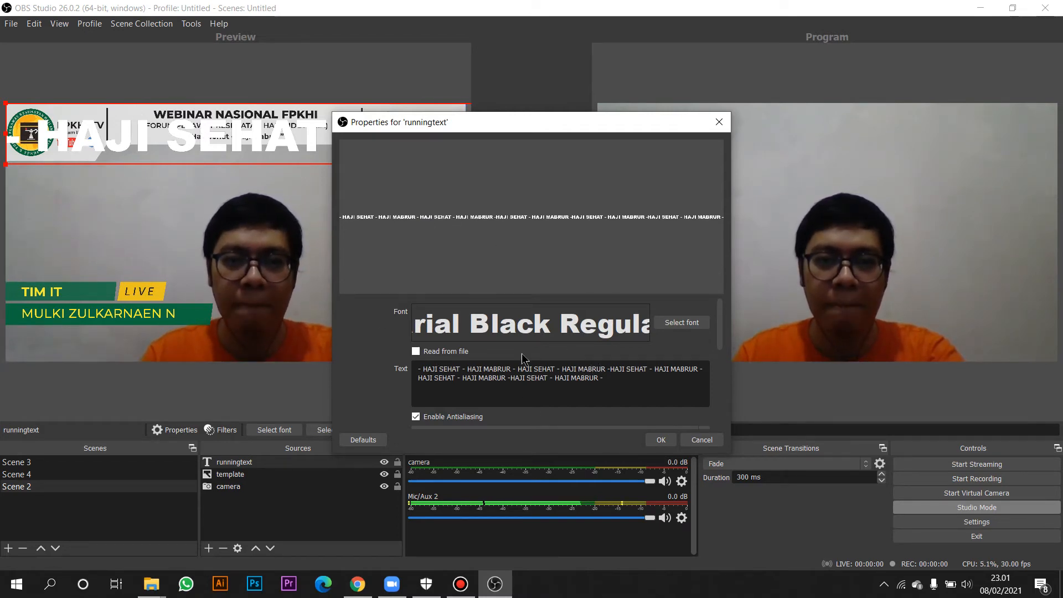
Set the runningtext source's text color to dark green #005500.
scroll(522, 354, down, 3)
scroll(539, 332, down, 2)
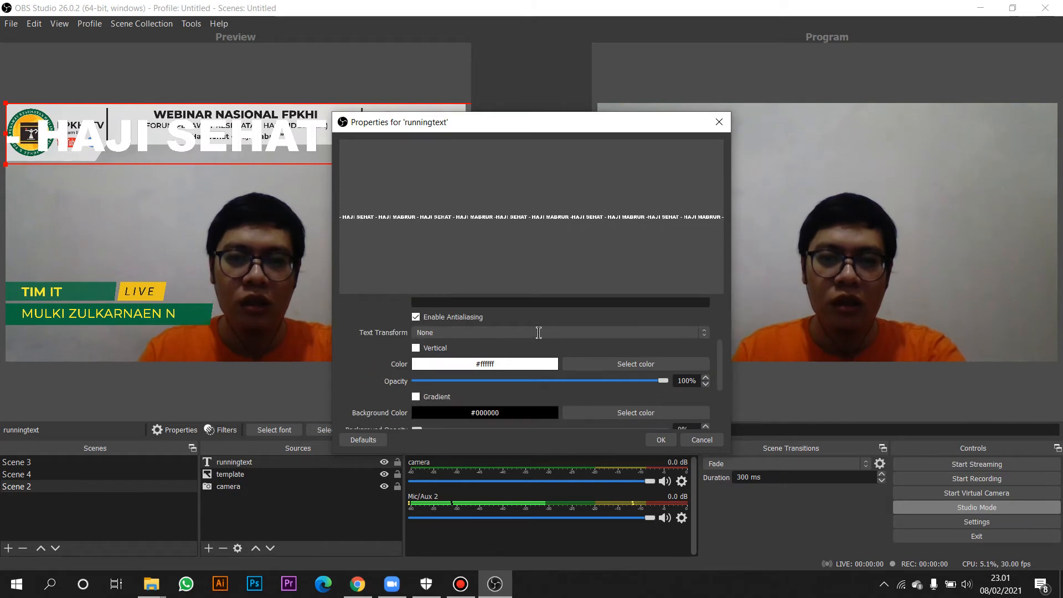
scroll(537, 386, up, 5)
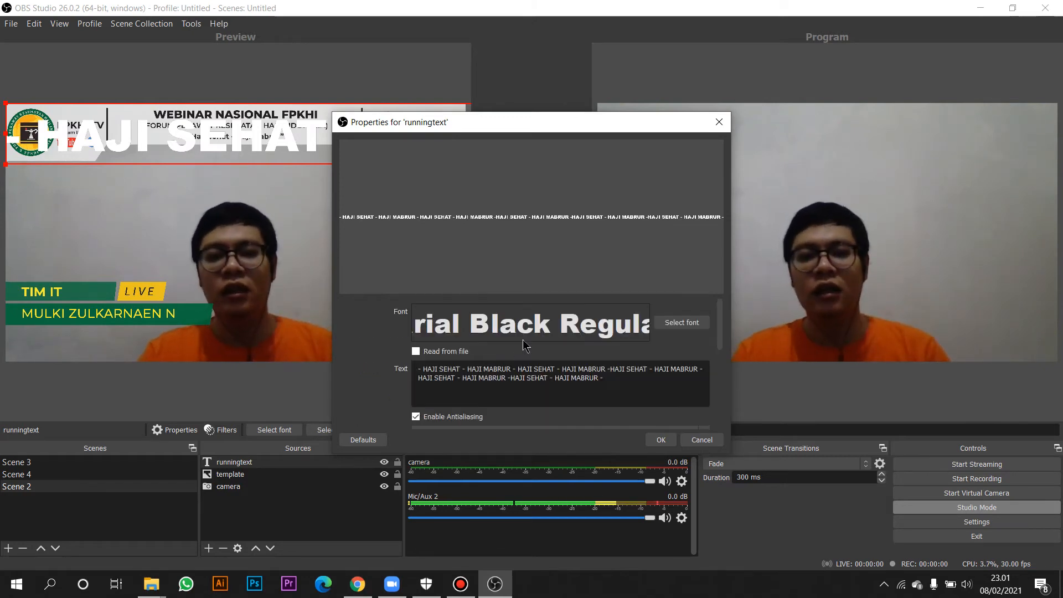
scroll(523, 340, down, 4)
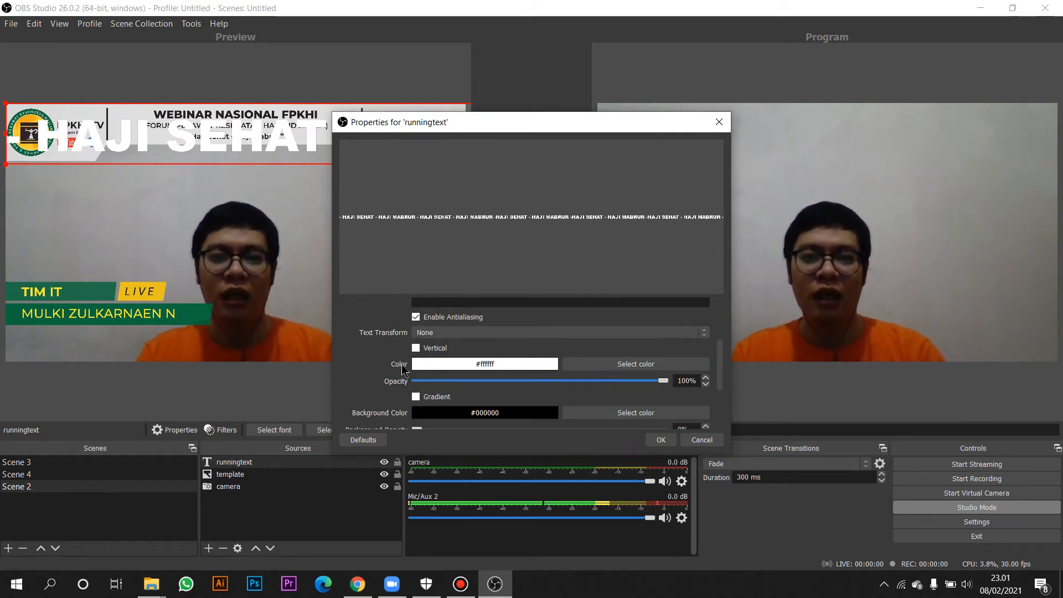
click(616, 363)
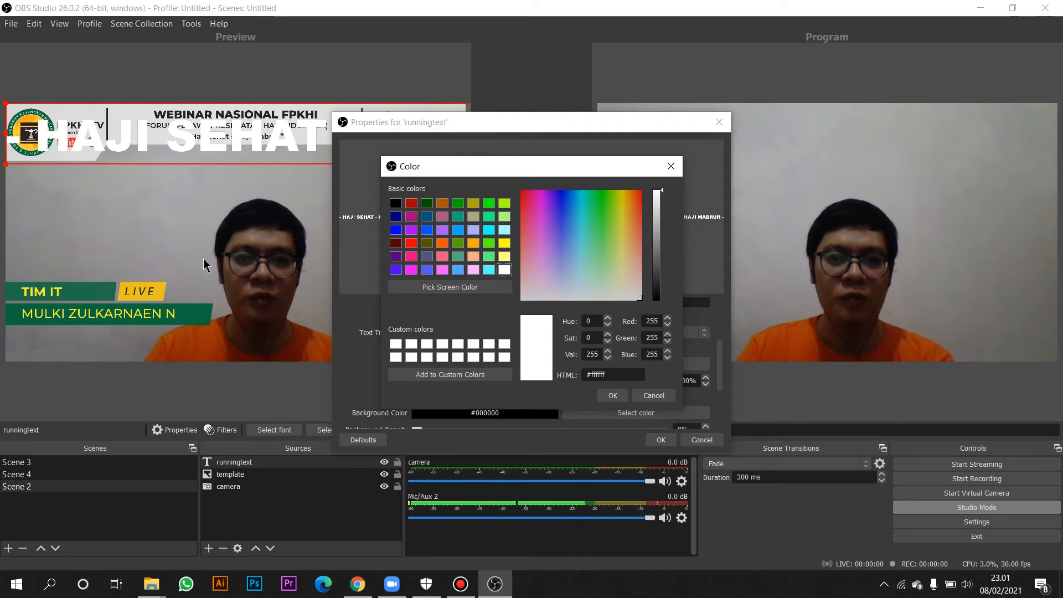
click(427, 203)
click(612, 396)
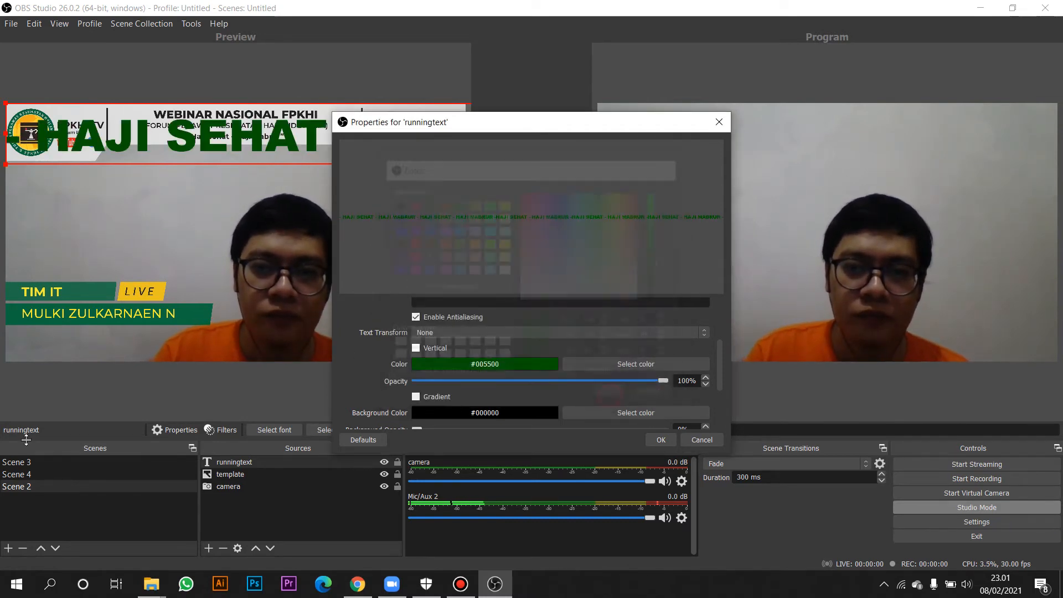
Give the running text a yellow #ffff00 background at about 70% opacity and accept the source properties.
scroll(500, 410, down, 1)
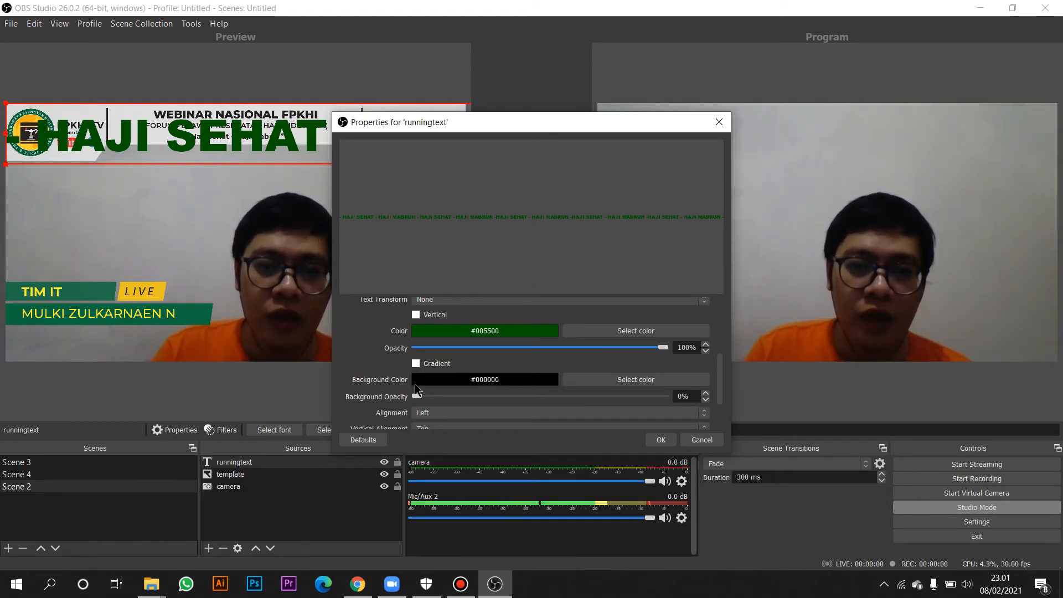
click(602, 382)
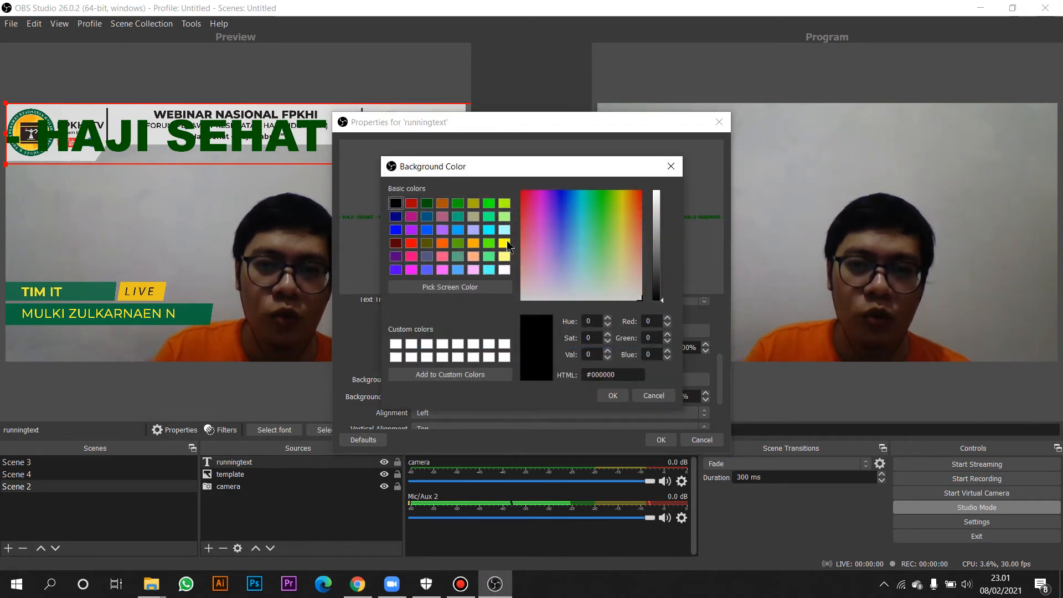
click(504, 243)
click(605, 396)
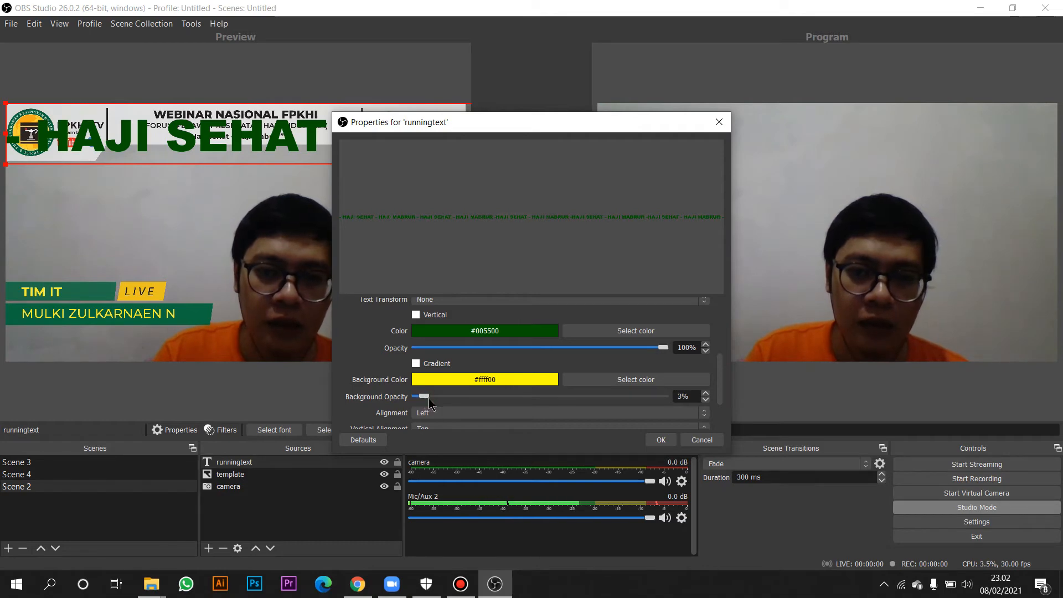
drag(429, 399, 507, 403)
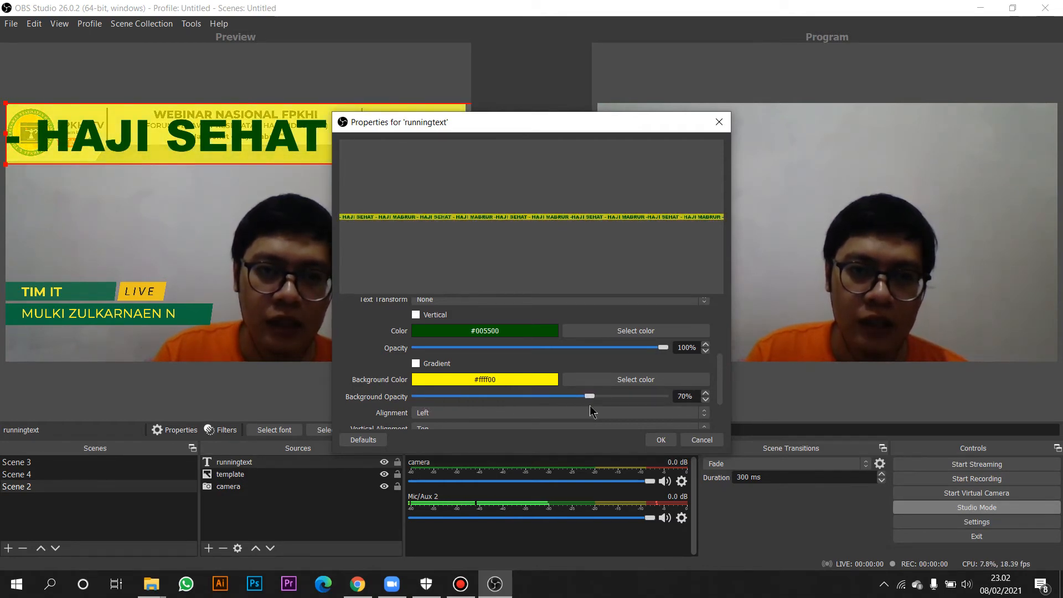
click(660, 442)
Shrink the running text to a thin strip and place it directly beneath the name and date banners, starting at the frame's left edge.
drag(163, 126, 212, 189)
drag(56, 166, 396, 173)
drag(429, 195, 123, 260)
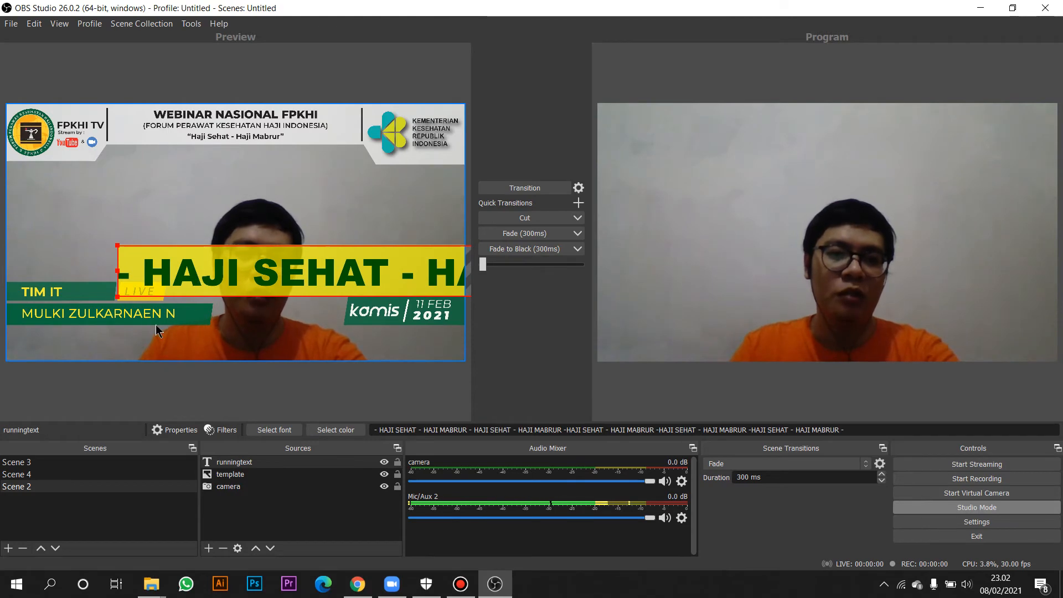
drag(148, 278, 136, 249)
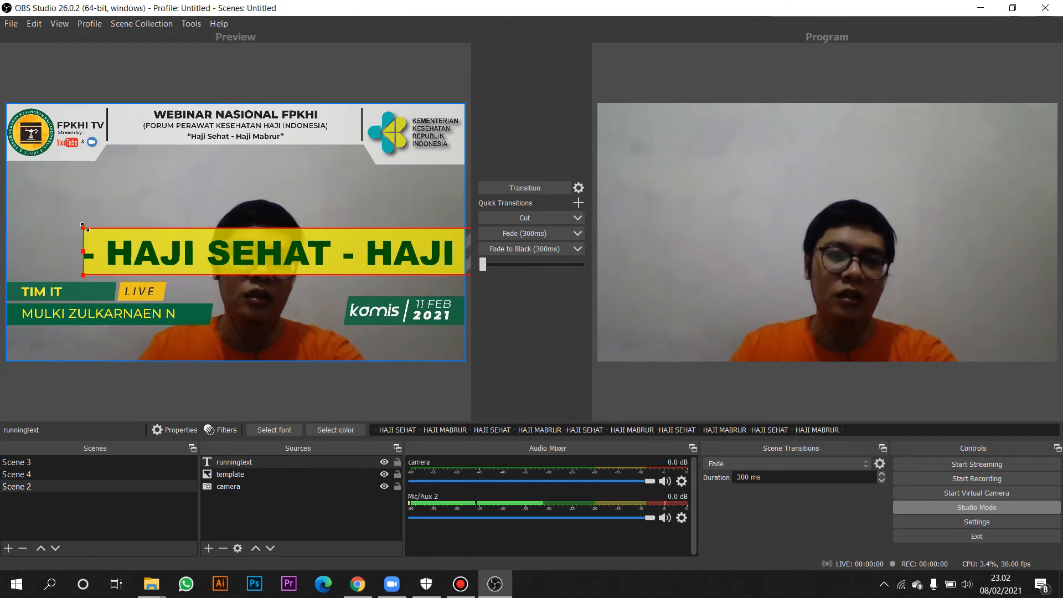
drag(82, 226, 194, 279)
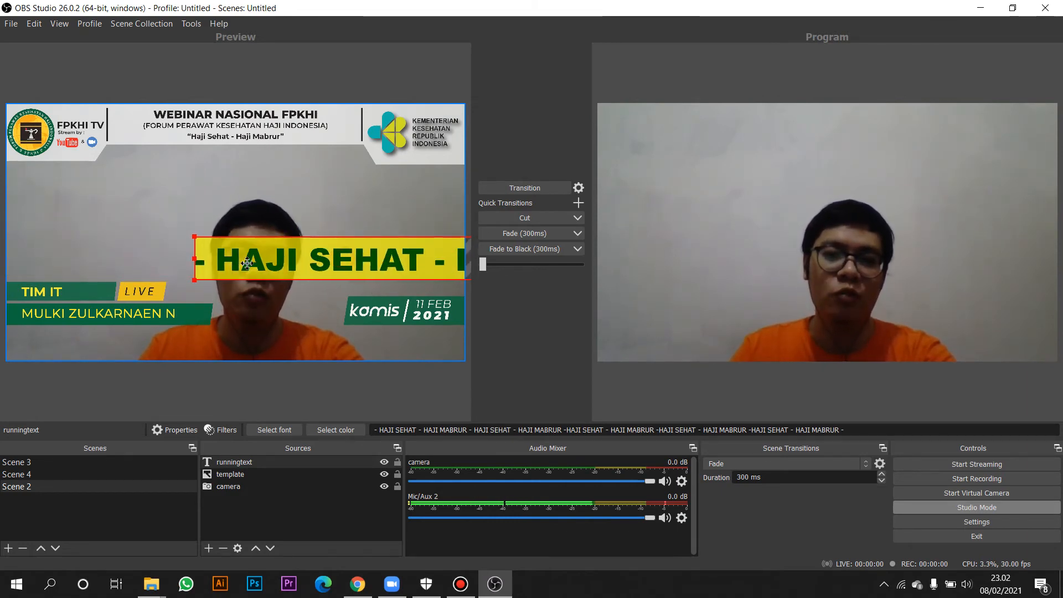
drag(192, 235, 45, 331)
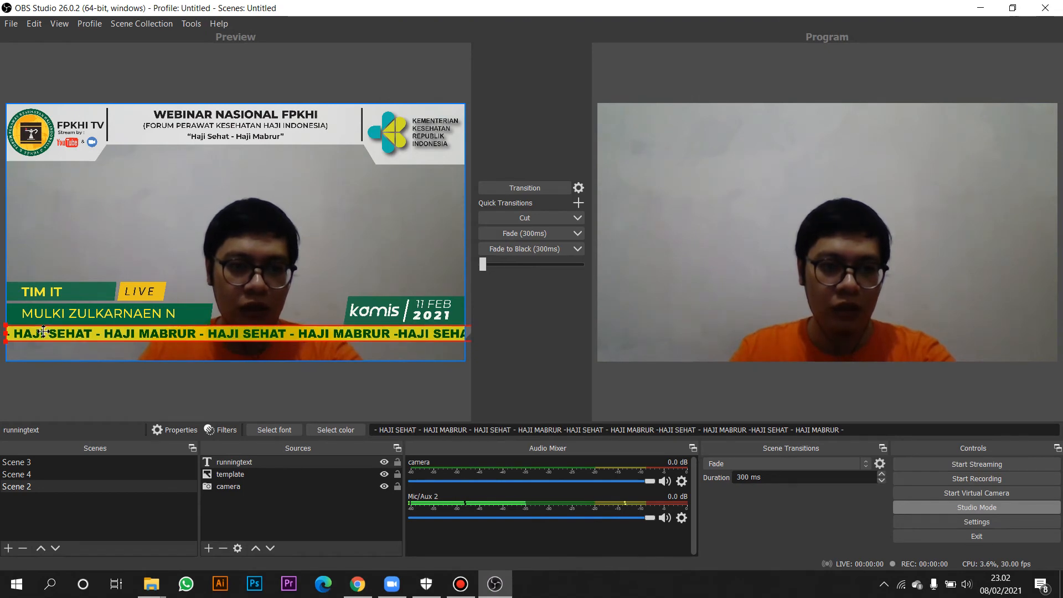
Add a Scroll effect filter to the runningtext source, keeping the filter name Scroll.
click(247, 266)
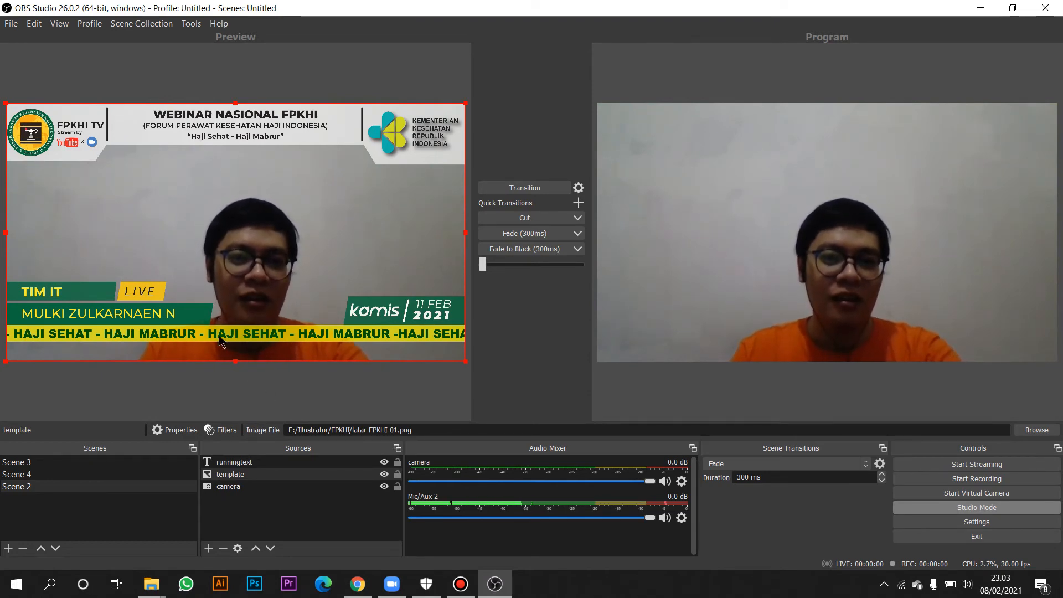
click(232, 463)
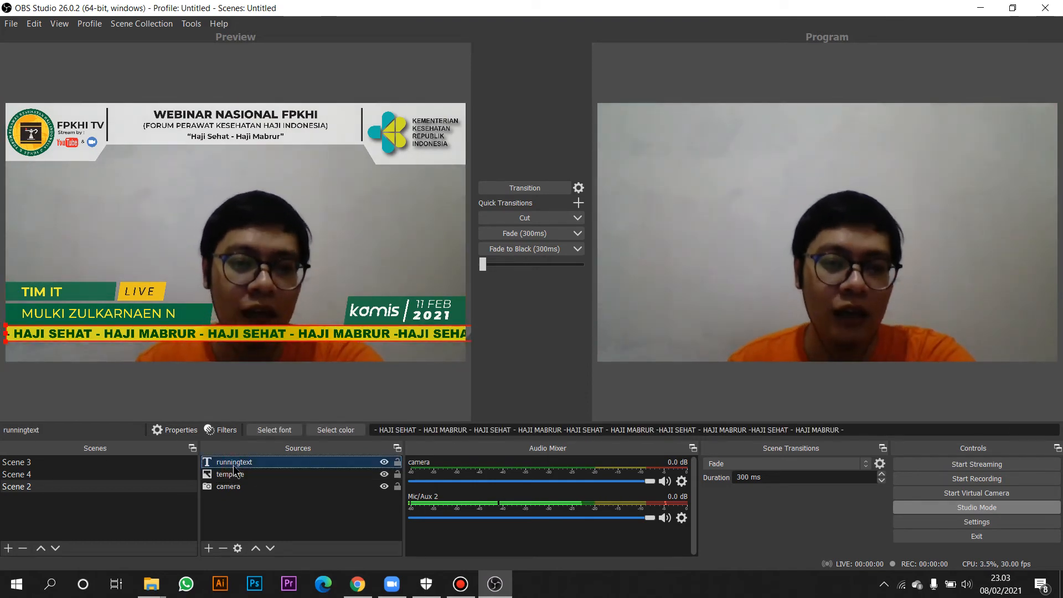
right_click(233, 468)
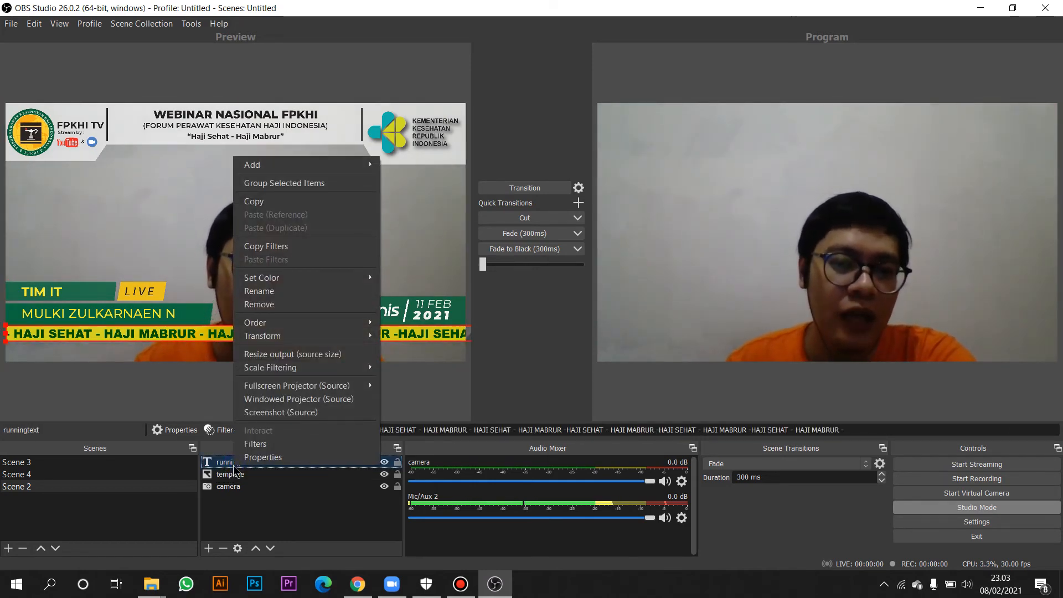
click(256, 444)
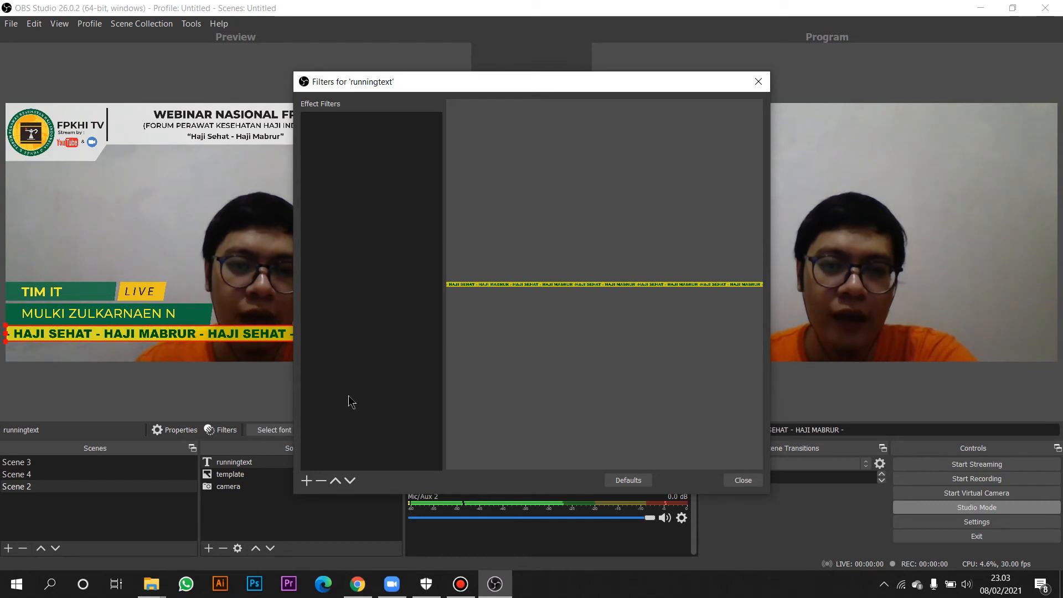
click(305, 484)
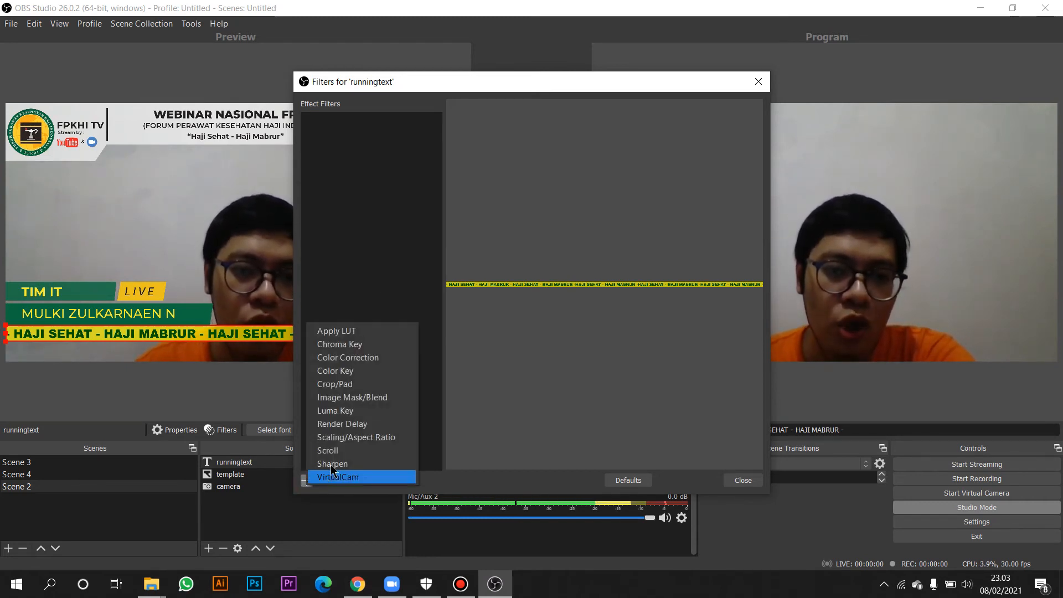
click(342, 455)
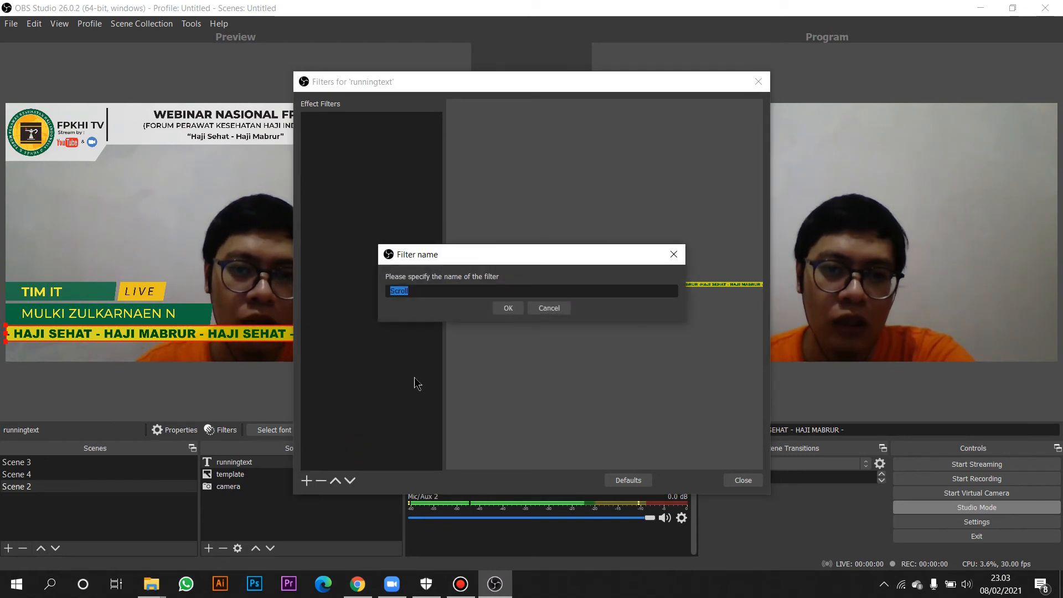
click(504, 308)
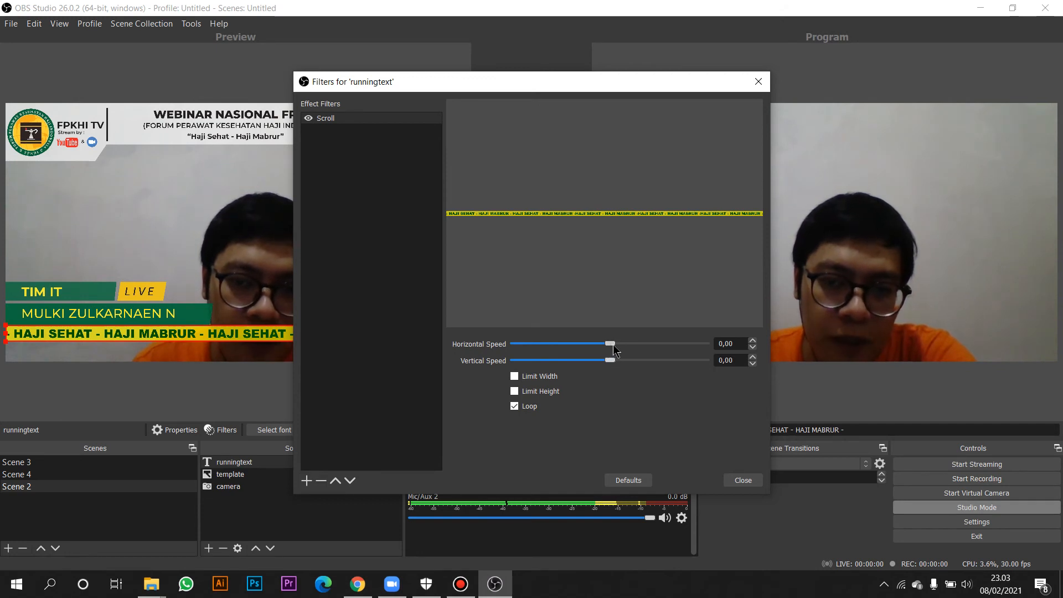
Set the Scroll filter's horizontal speed to about 236 and close the filters.
drag(613, 345, 653, 344)
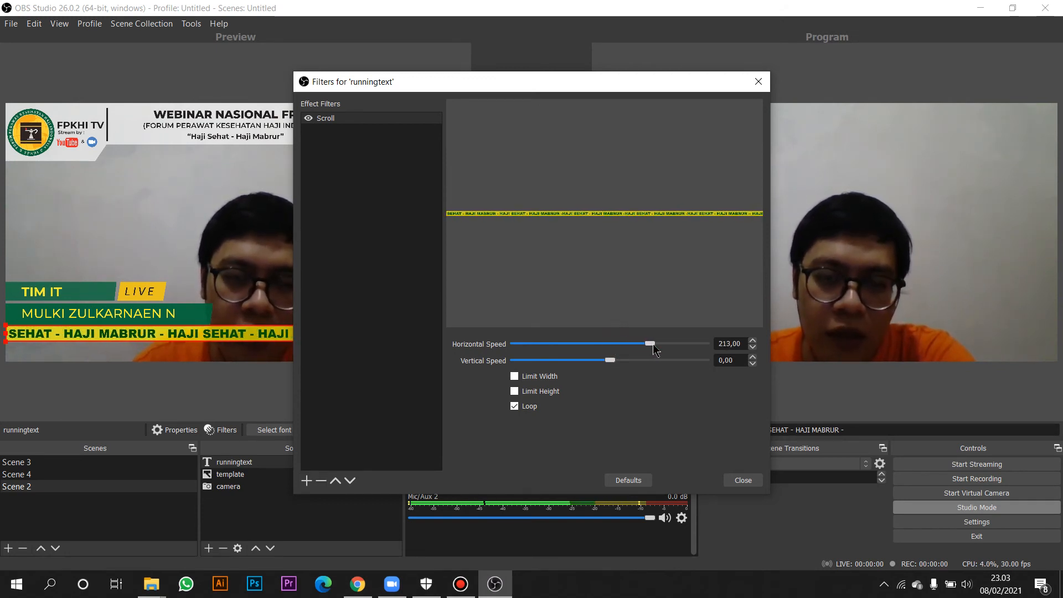
drag(653, 344, 657, 344)
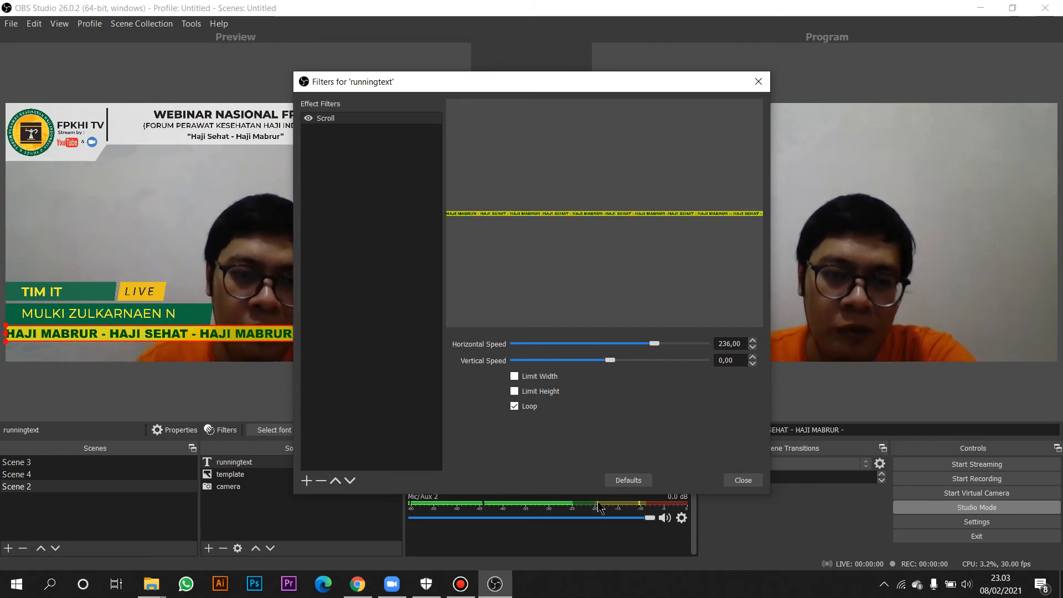
click(734, 481)
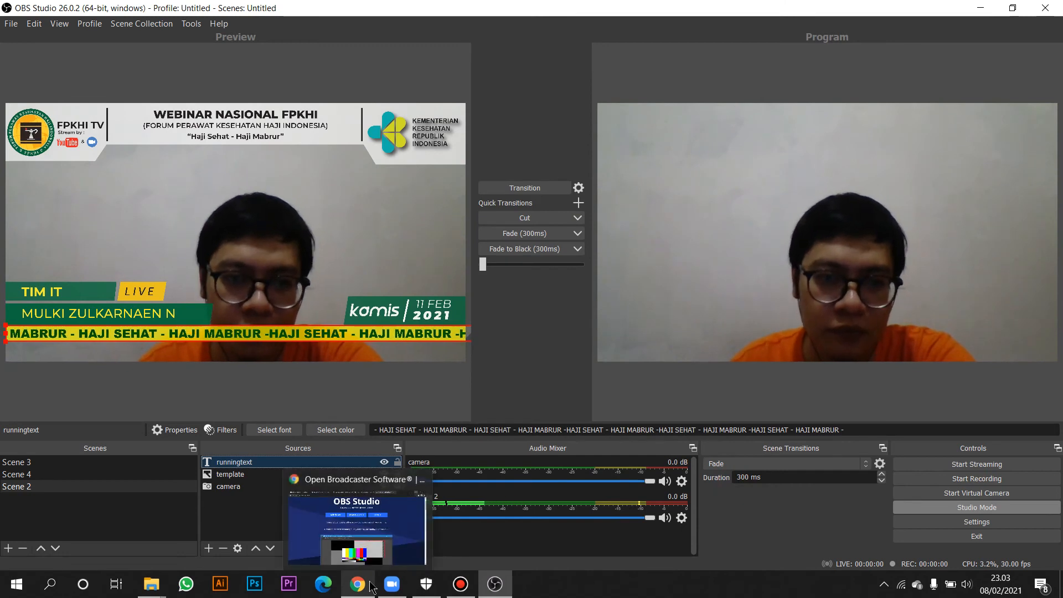
Deselect the running text and transition the previewed scene to the Program output.
click(328, 403)
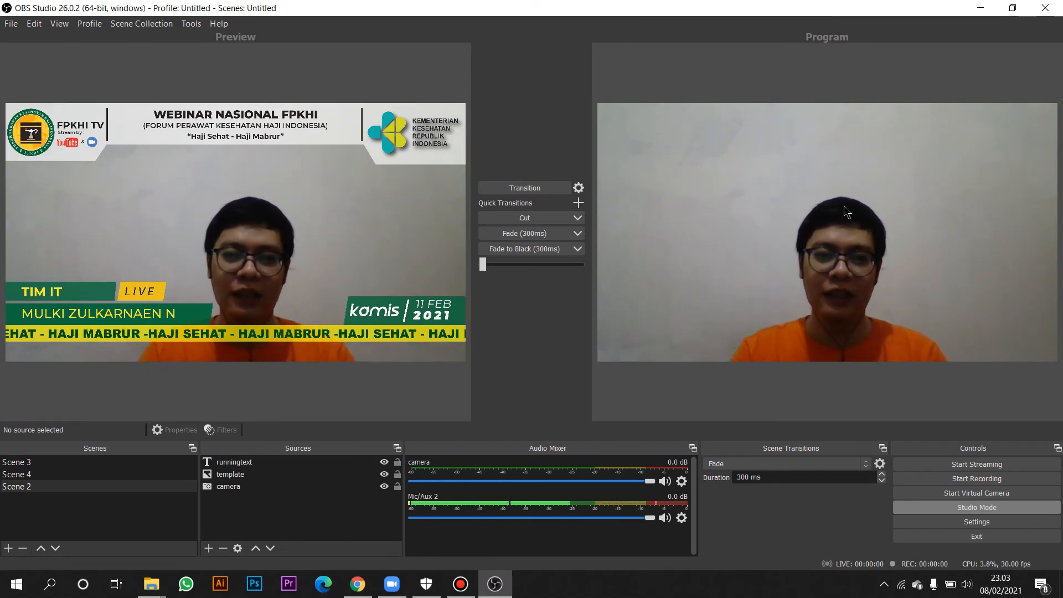
click(534, 186)
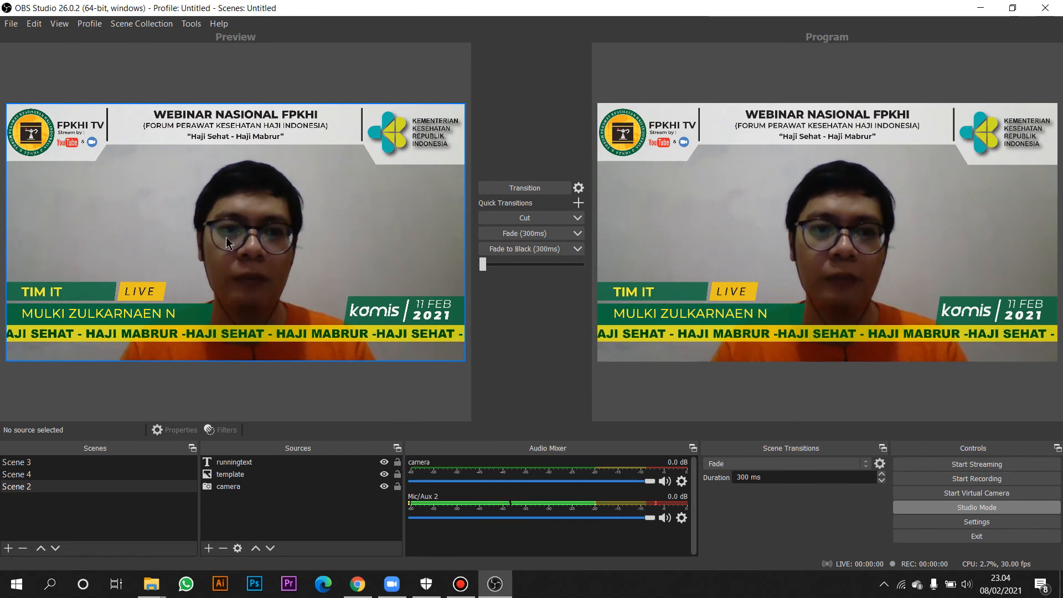
Start the VirtualCam output with OBS-Camera as the target camera.
click(193, 25)
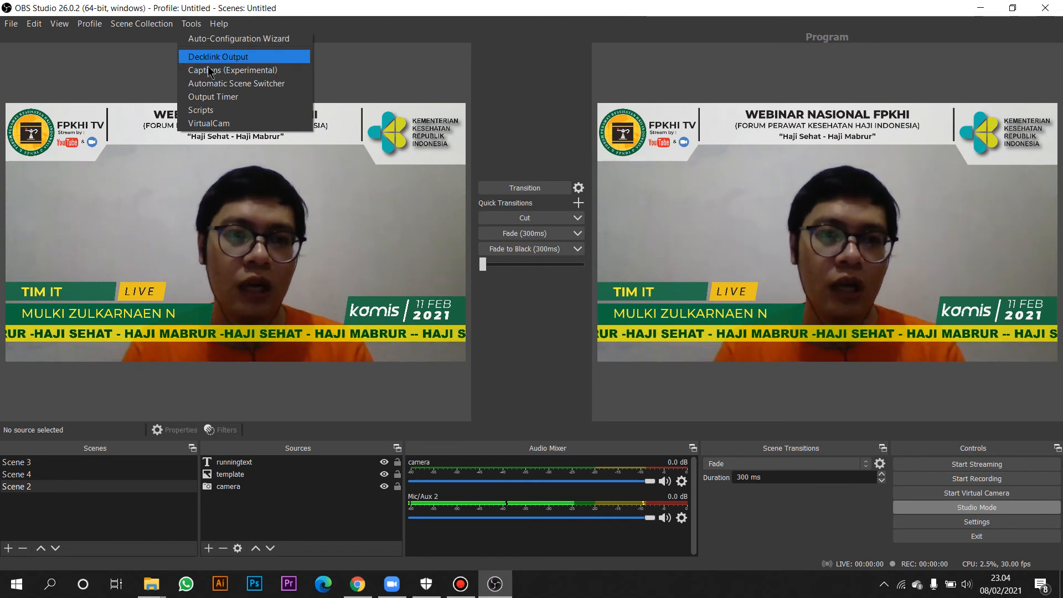
click(226, 124)
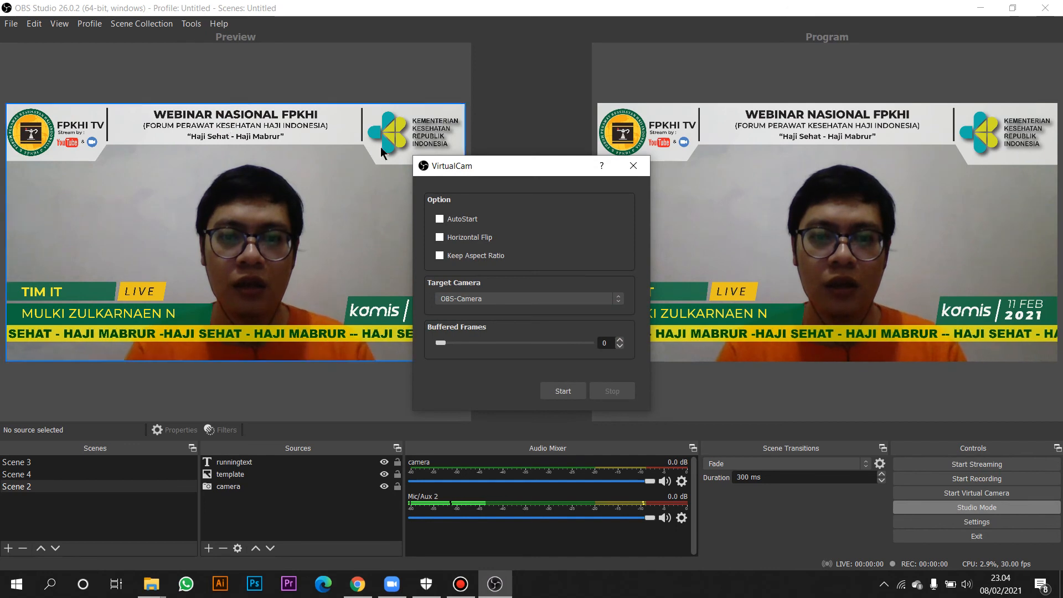
click(517, 300)
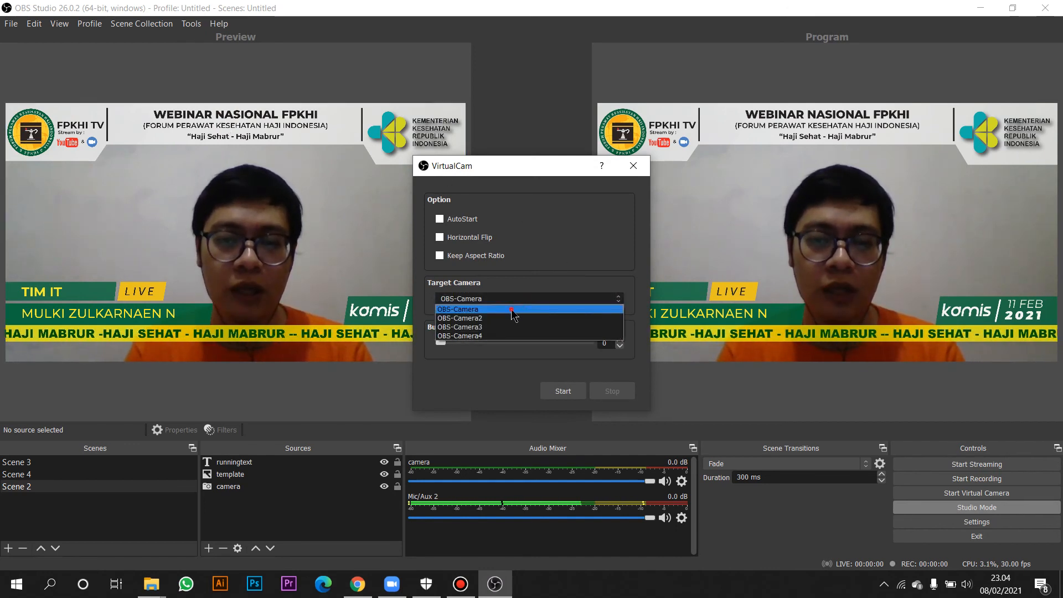
click(511, 310)
click(562, 389)
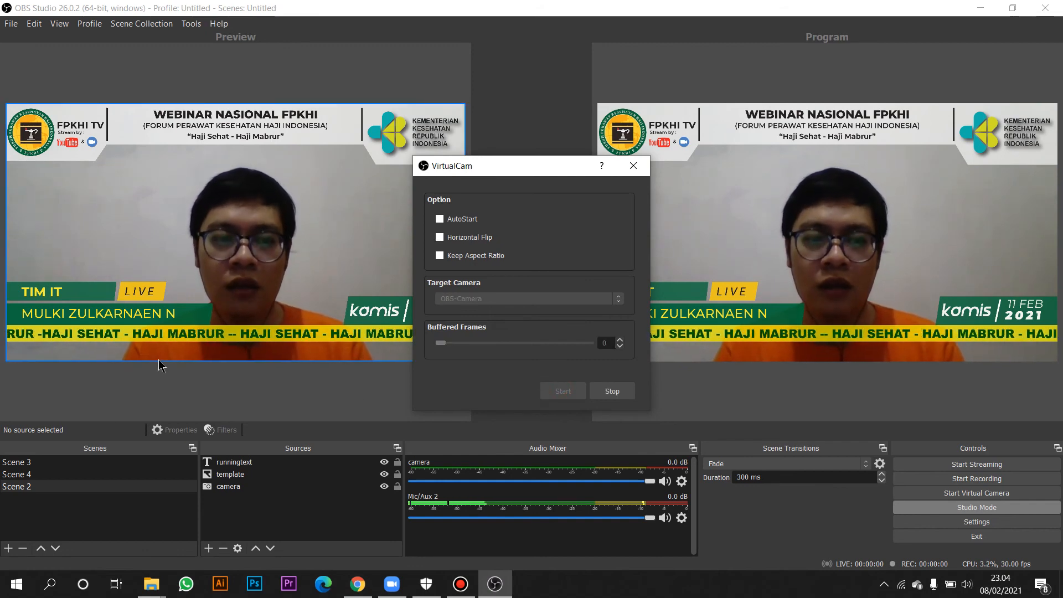
Switch to Zoom, start a new meeting and dismiss the audio joining prompt.
click(392, 584)
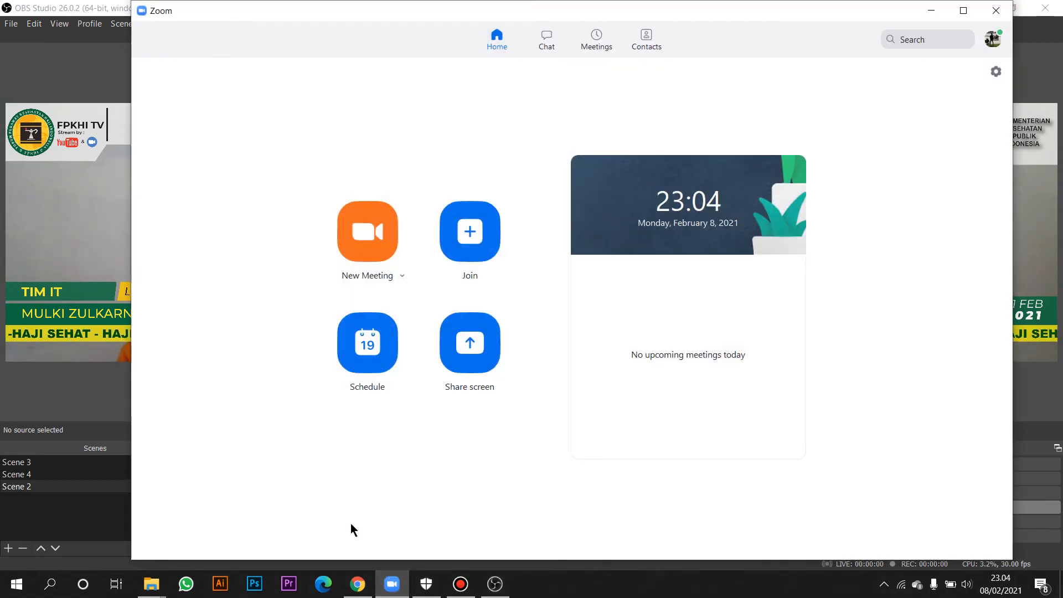
click(388, 239)
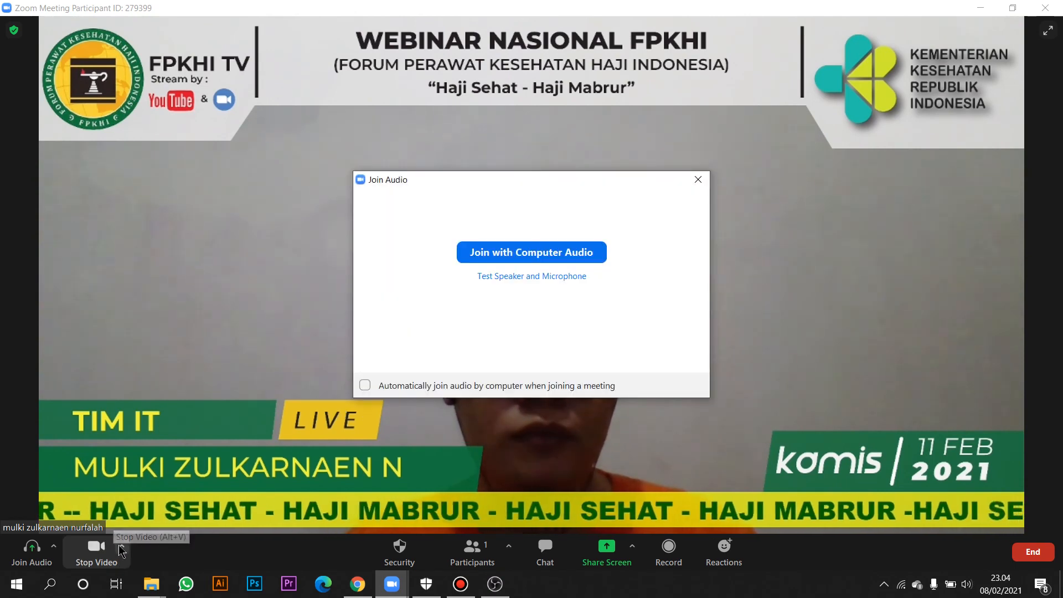
click(698, 179)
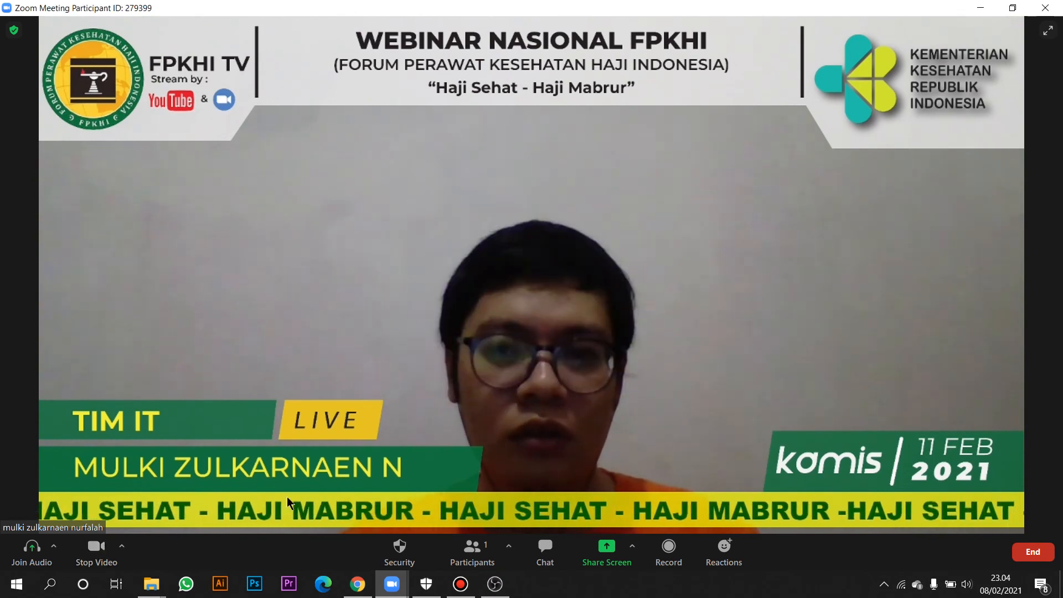
Try to switch the meeting camera to USB2.0 HD UVC WebCam and start the video with it.
click(122, 548)
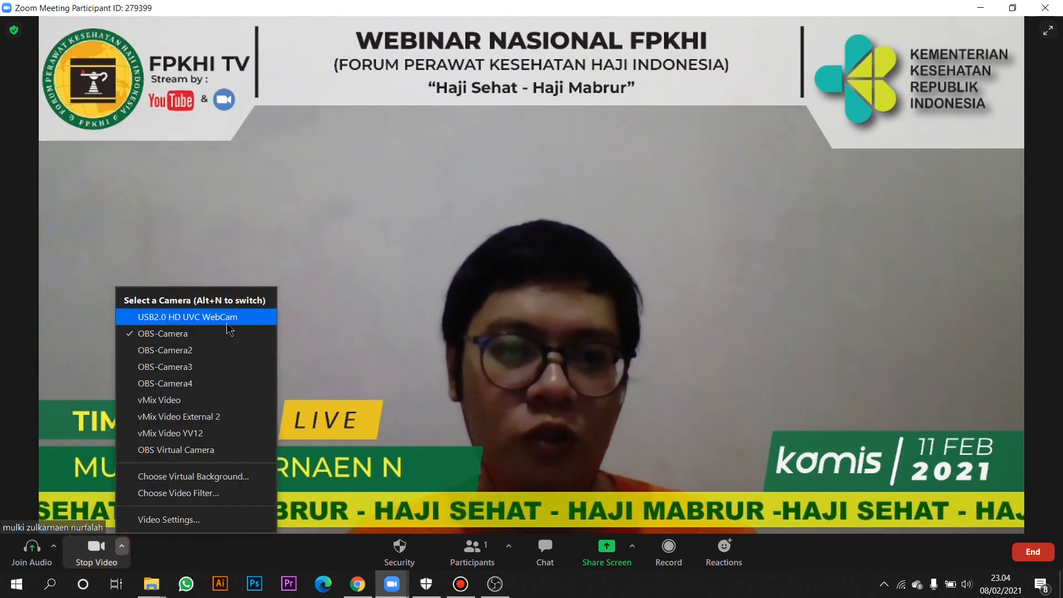
click(92, 548)
click(92, 549)
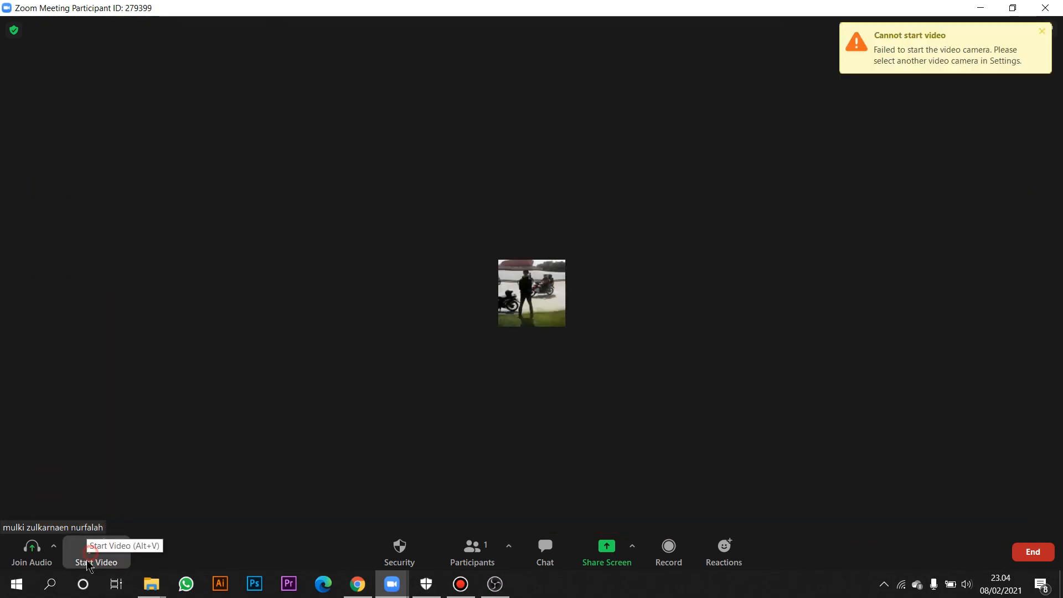
click(91, 551)
click(121, 548)
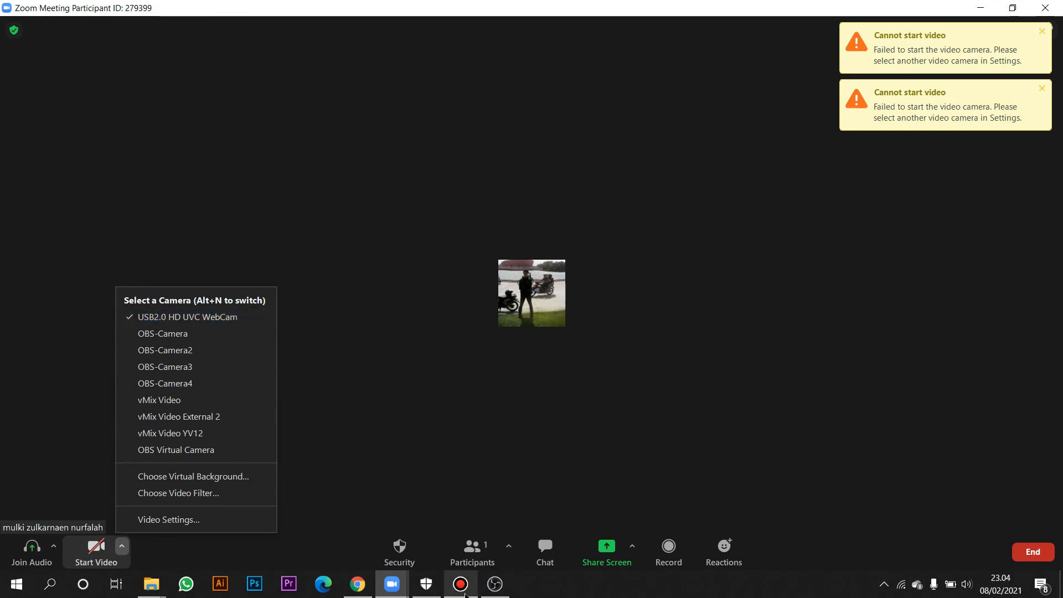
Switch to OBS Studio to examine the camera source in Scene 2, and return to the Zoom meeting.
click(482, 590)
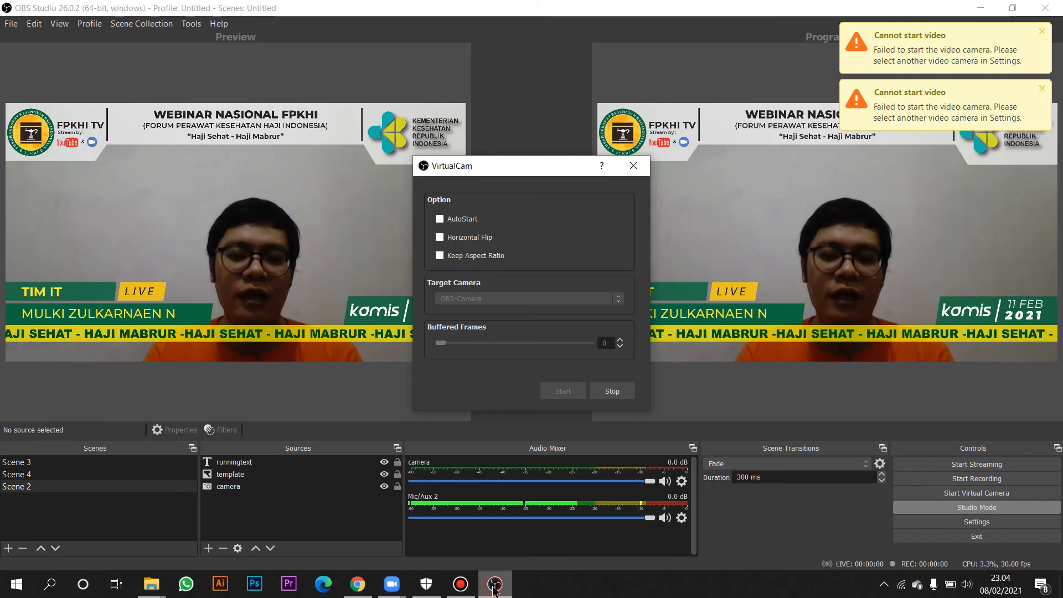
click(231, 488)
click(232, 516)
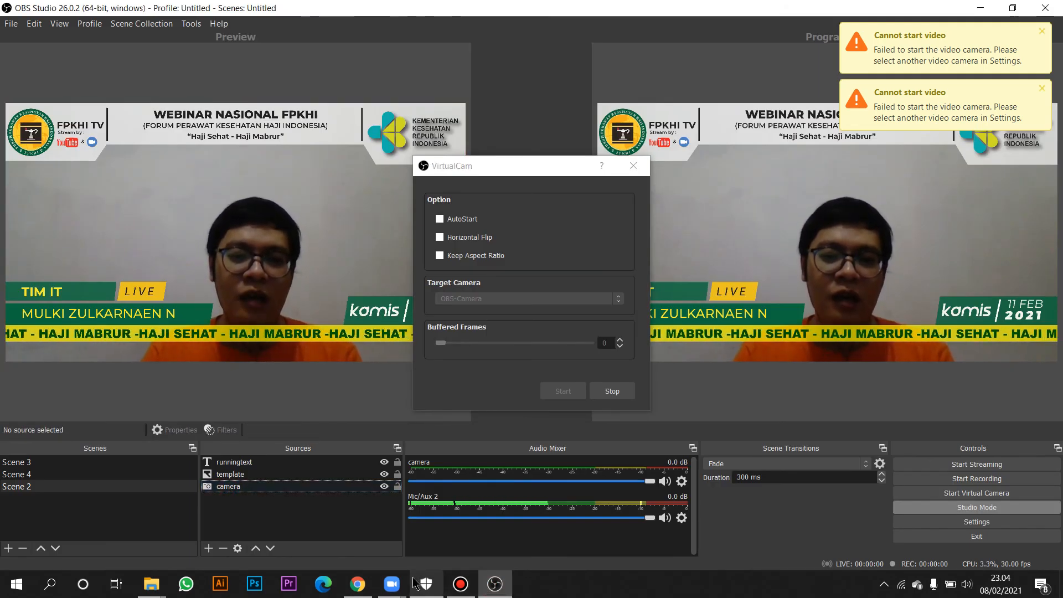
mouse_move(407, 587)
click(328, 527)
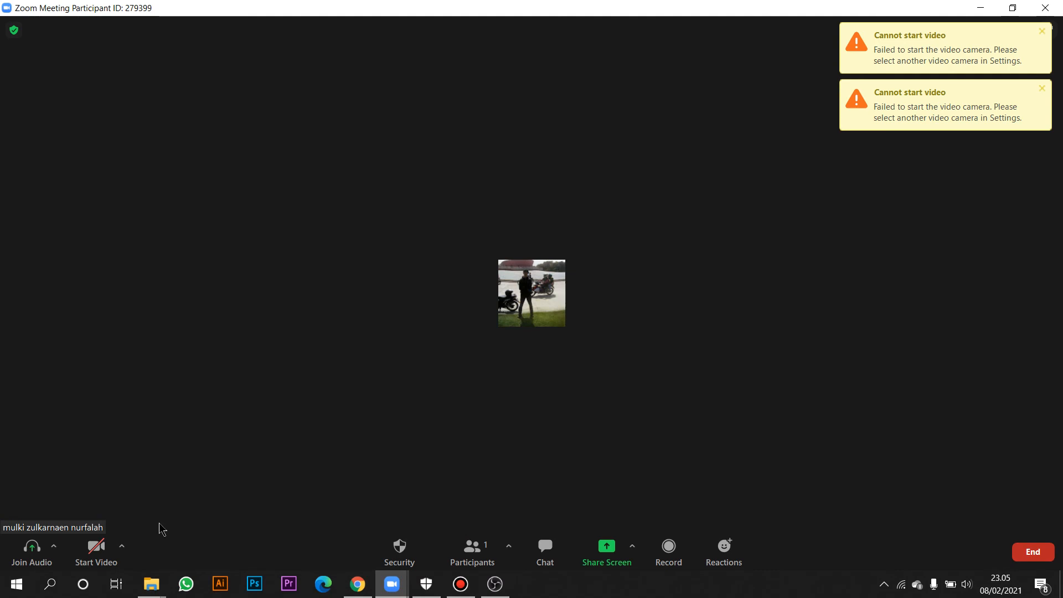
Select OBS-Camera as the meeting camera and start the video, checking it briefly in full screen.
click(121, 548)
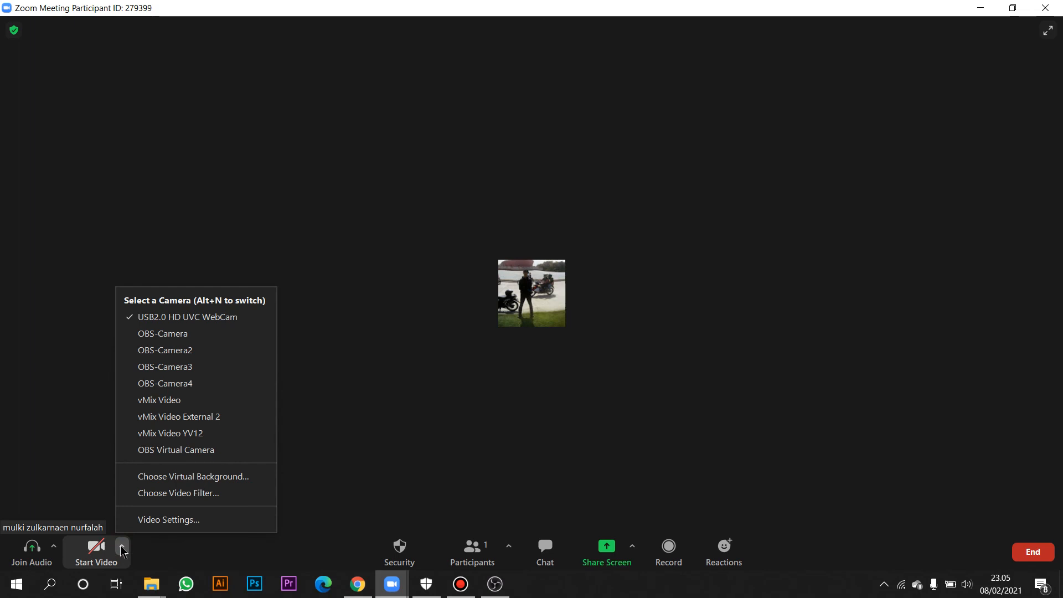
click(128, 341)
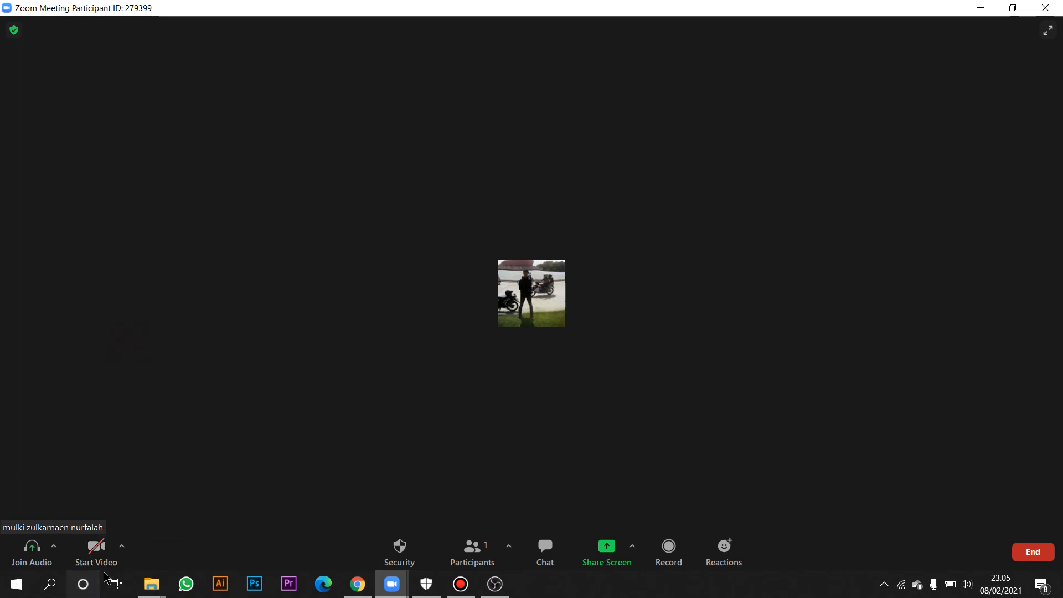
click(99, 554)
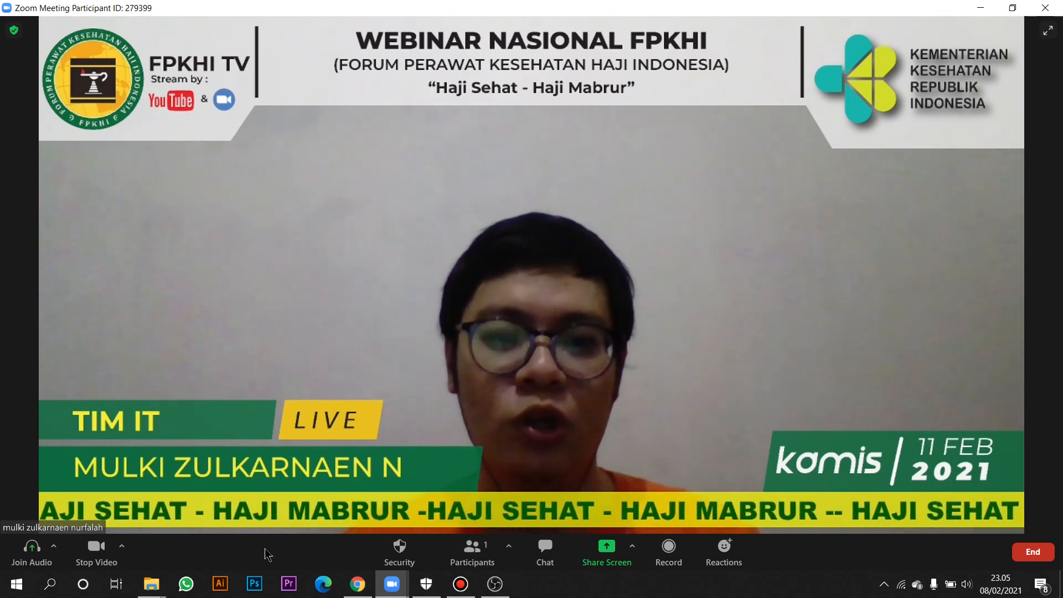
double_click(331, 485)
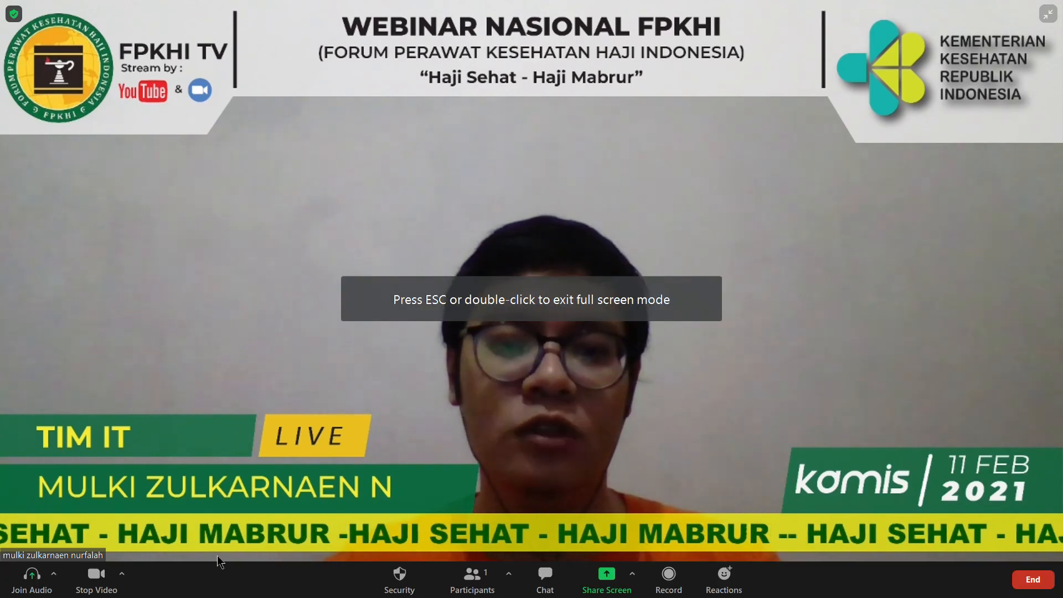
double_click(395, 453)
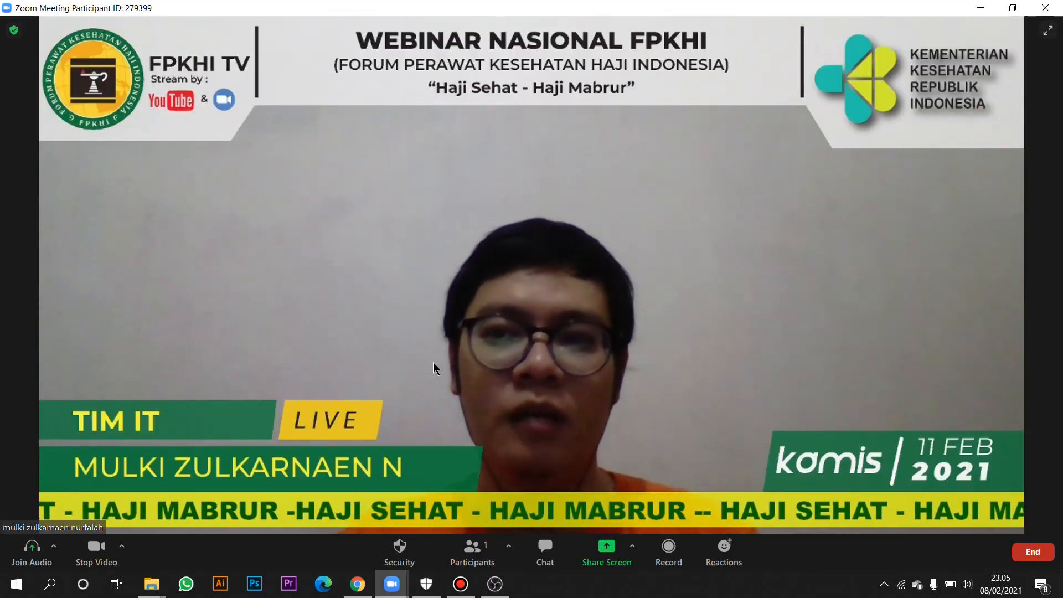